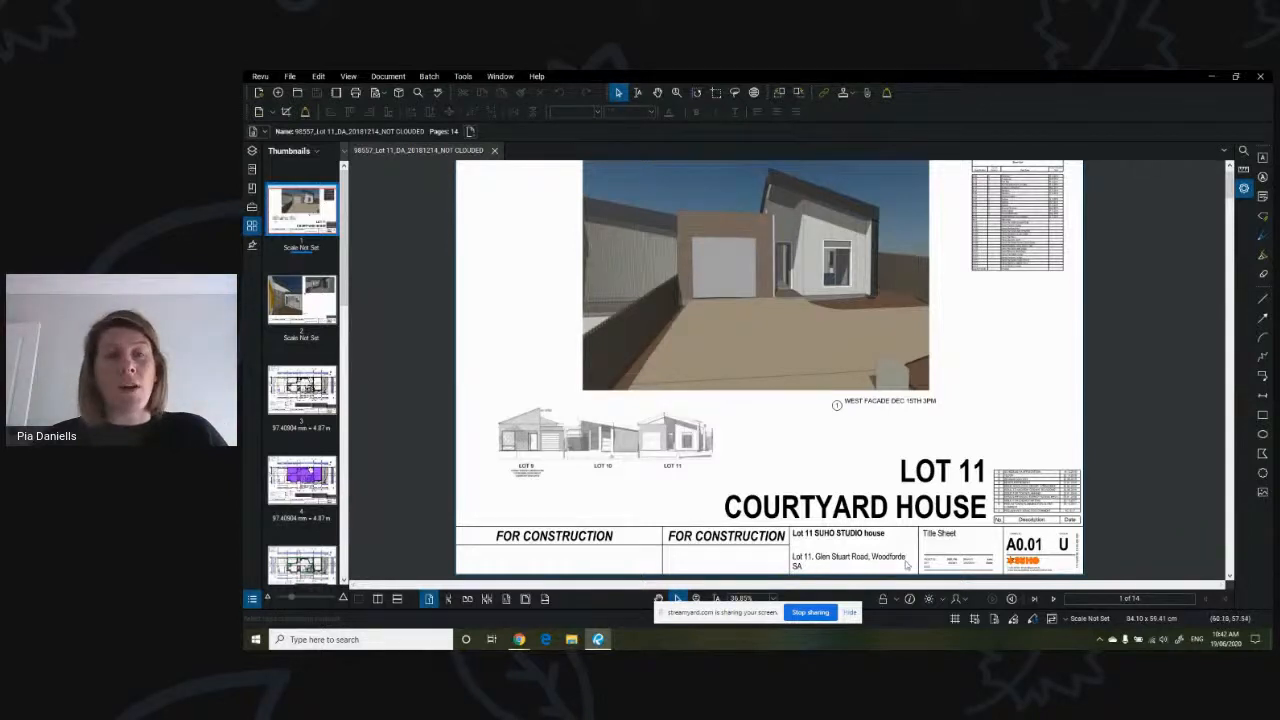
- Switch to Hubble and set the project location to the street address from the drawing's title block, using the matching suggestion
click(519, 640)
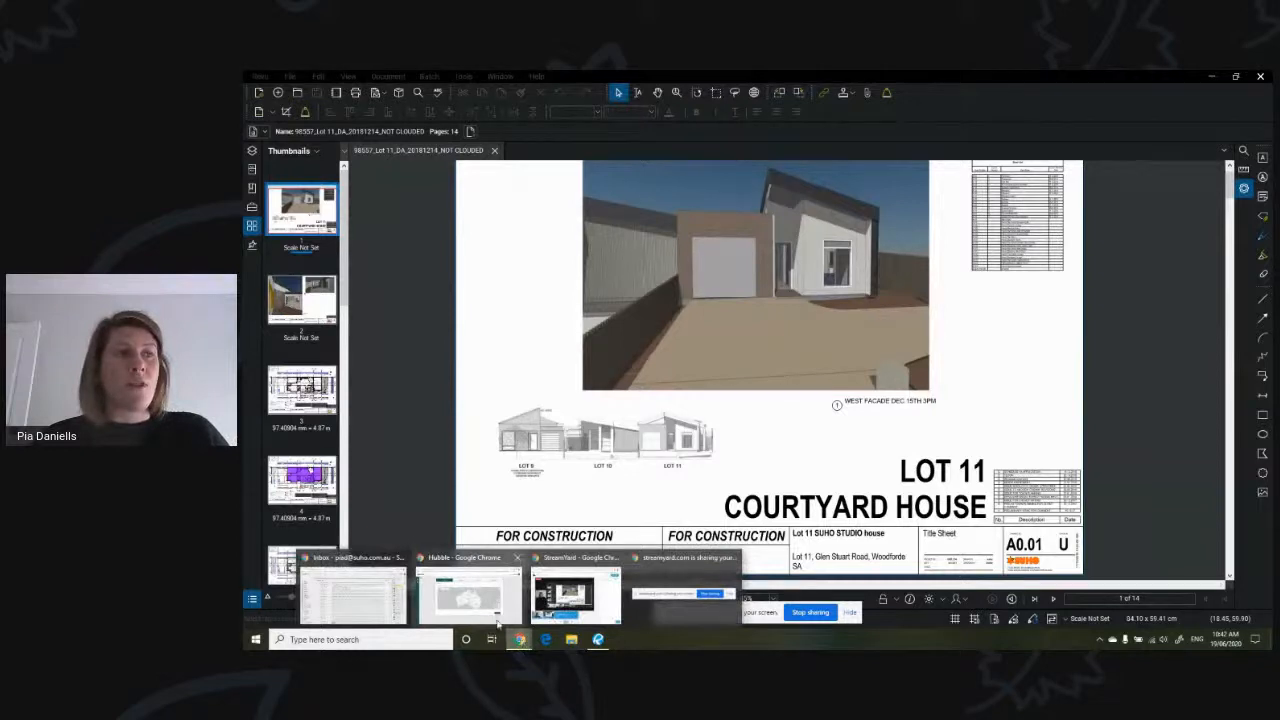
click(500, 620)
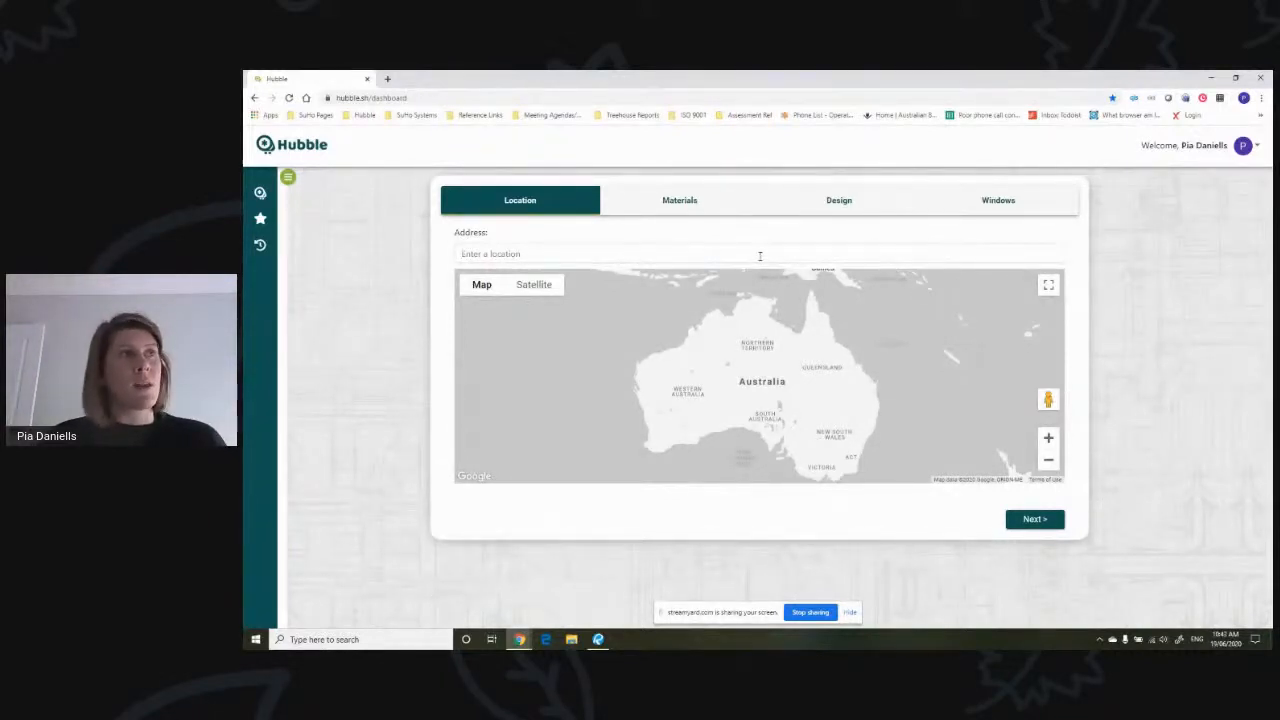
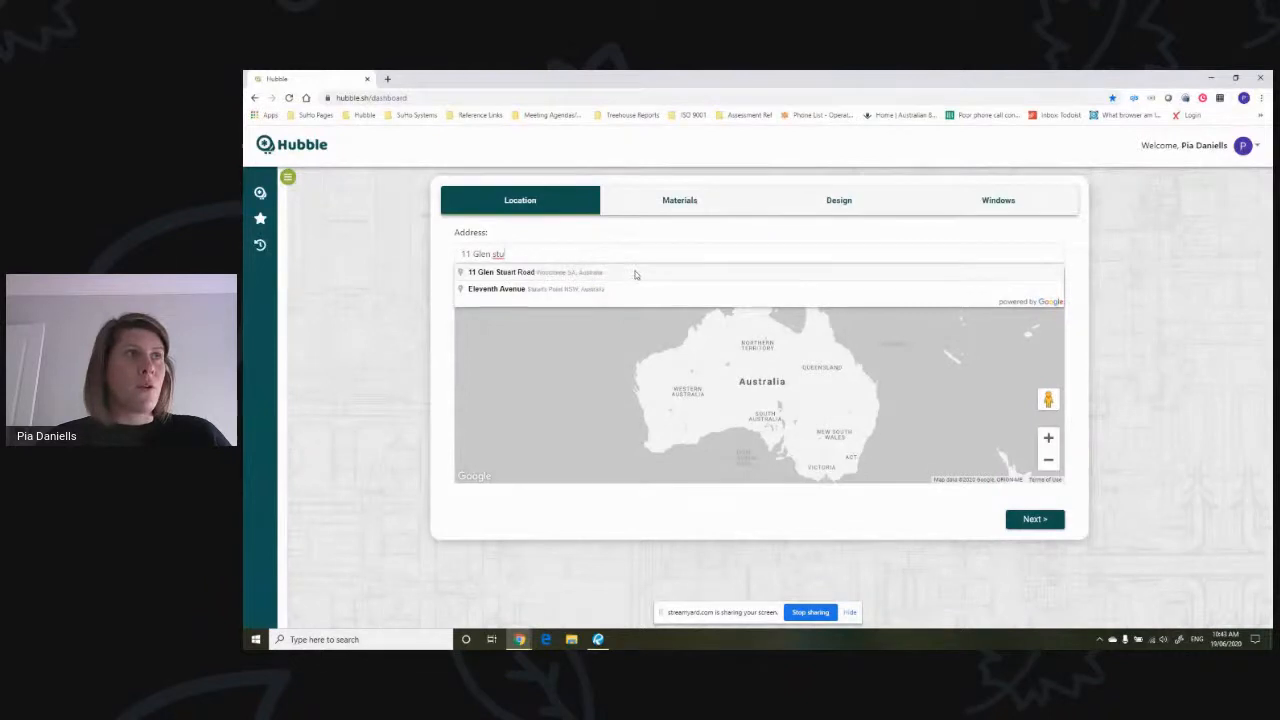
click(612, 273)
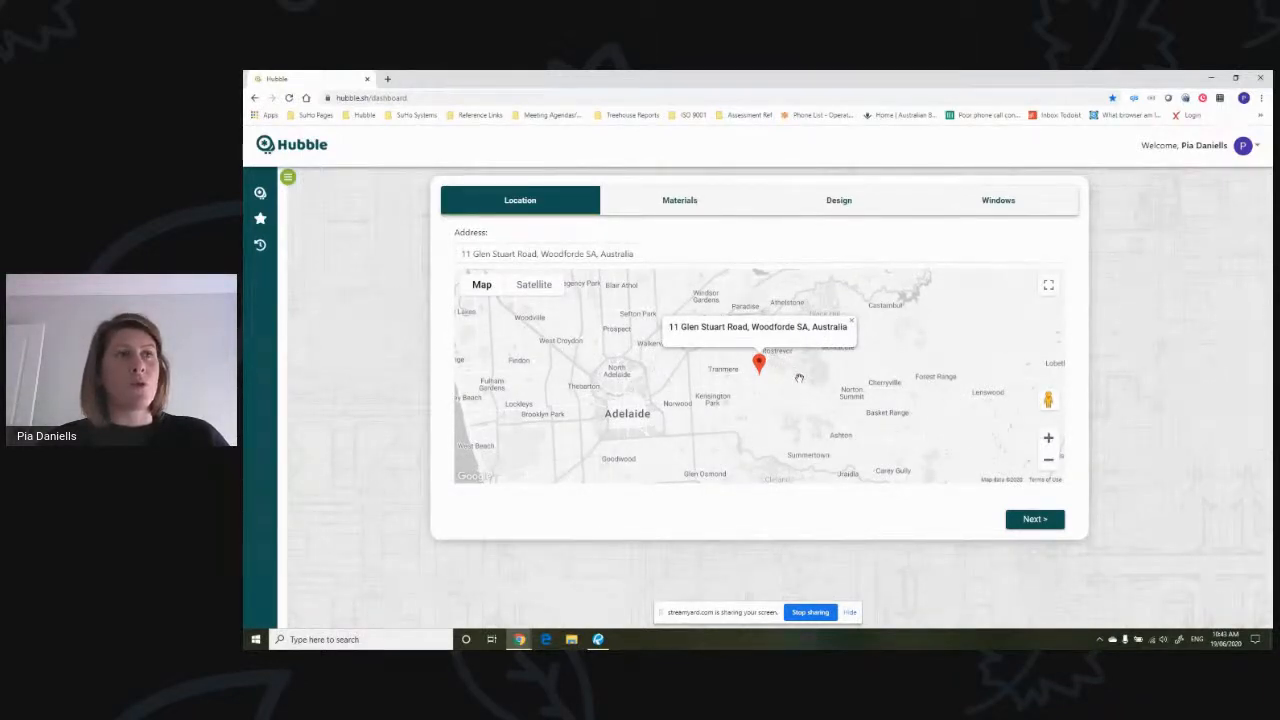
- Re-enter the project's street address in place of the one picked up from the map, and continue to the Materials stage
mouse_move(798, 378)
mouse_down()
mouse_move(760, 380)
mouse_move(807, 376)
mouse_move(788, 370)
mouse_up()
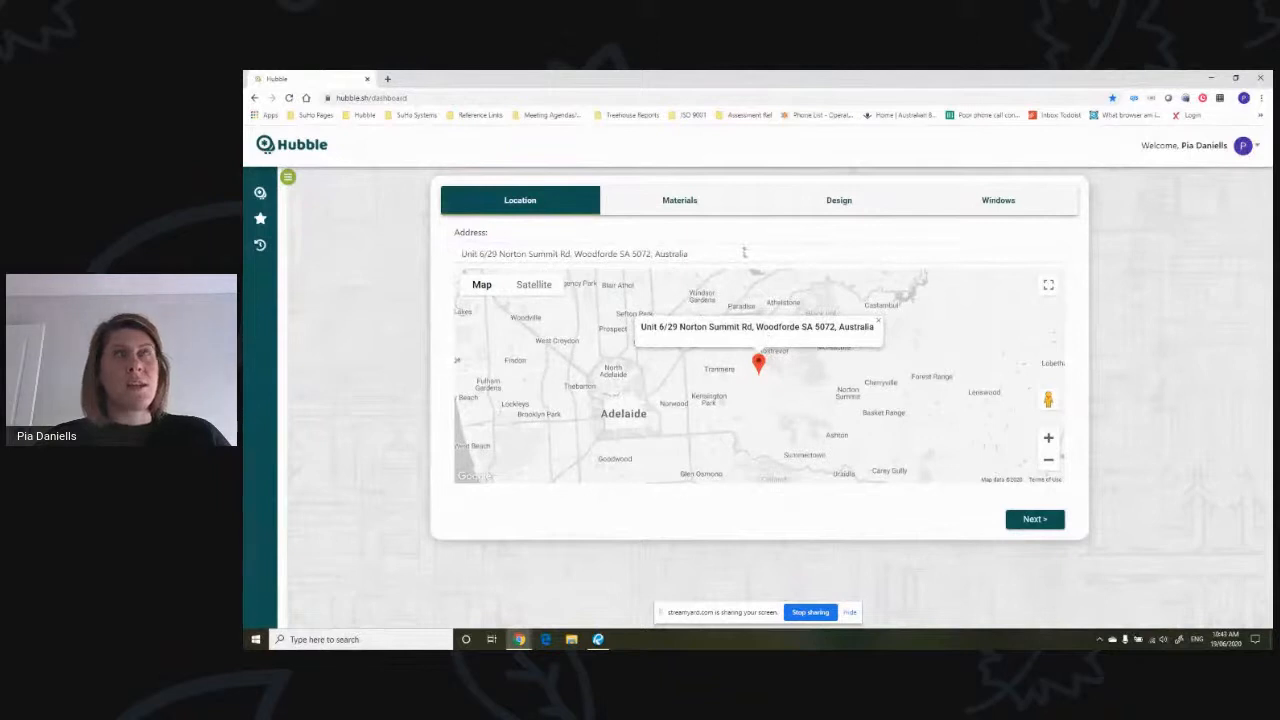
drag(743, 253, 421, 258)
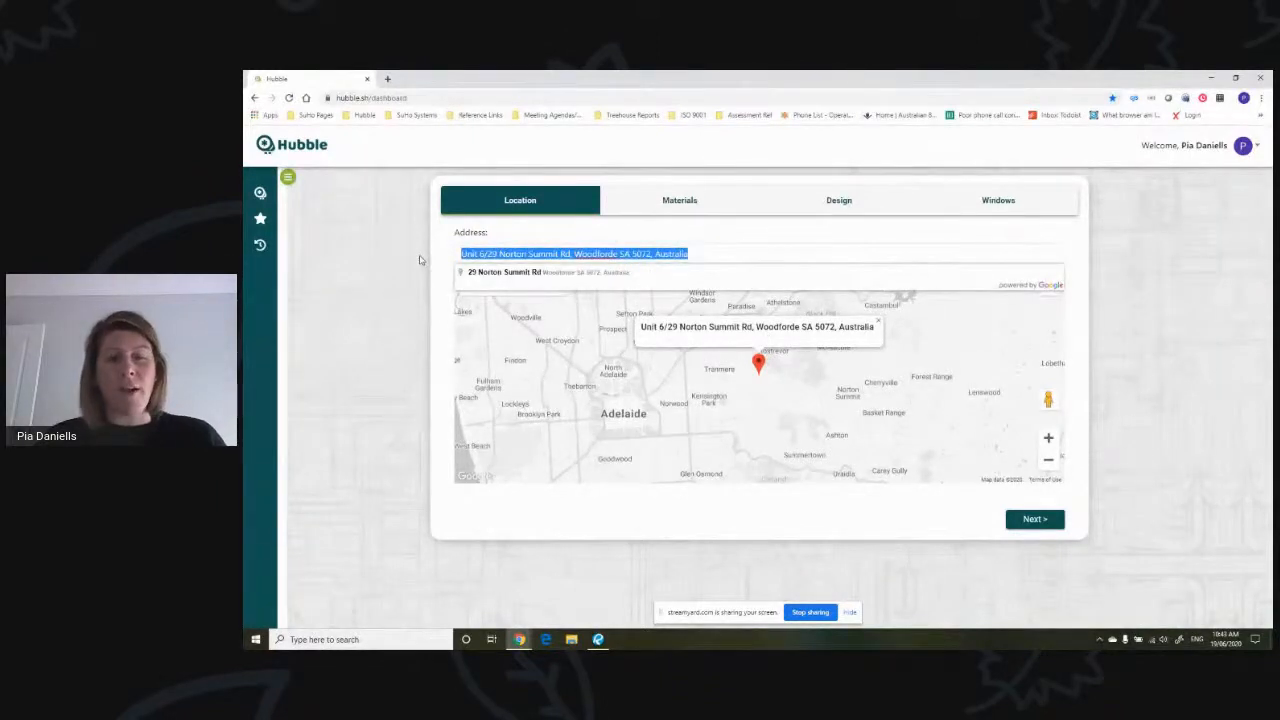
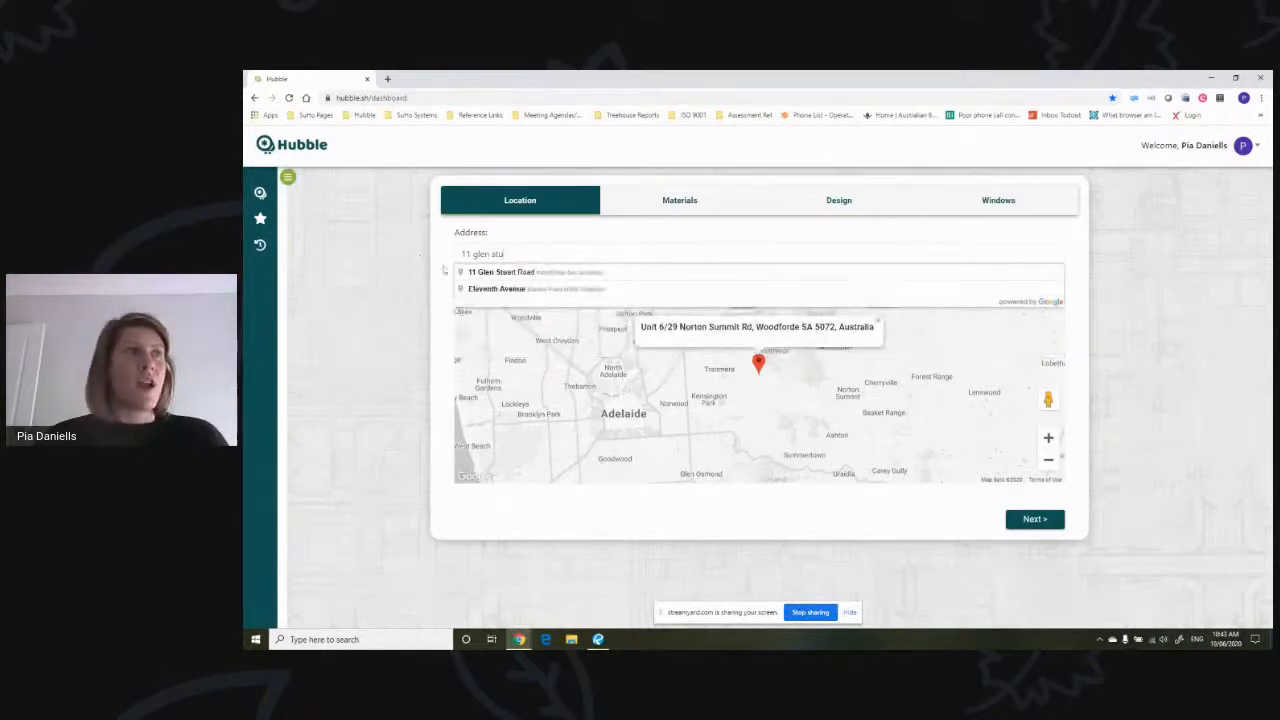
click(496, 273)
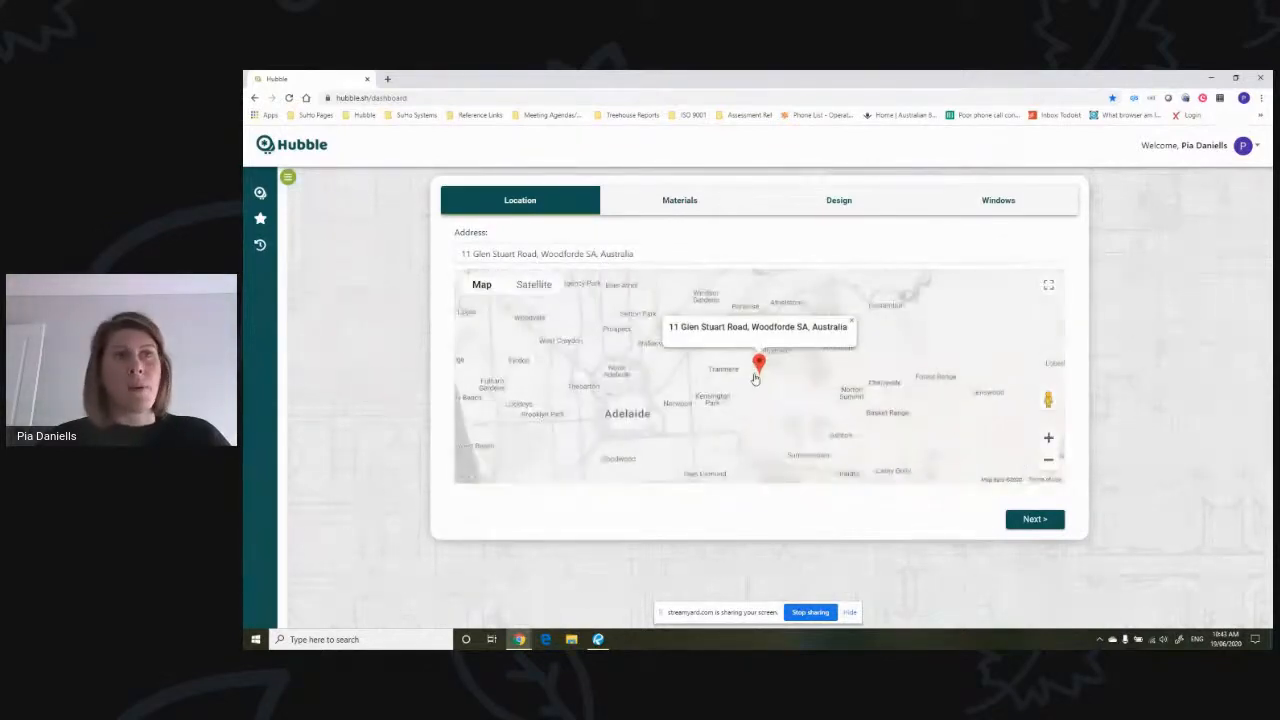
click(1036, 519)
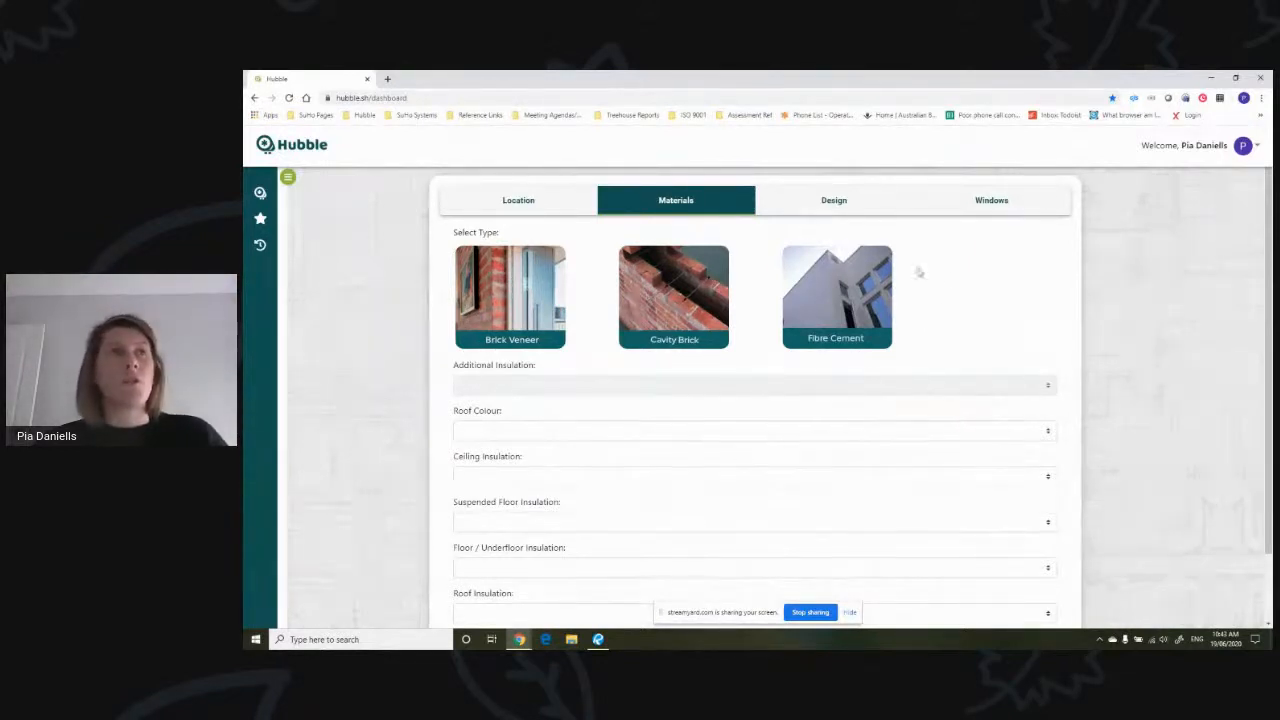
scroll(957, 331, down, 1)
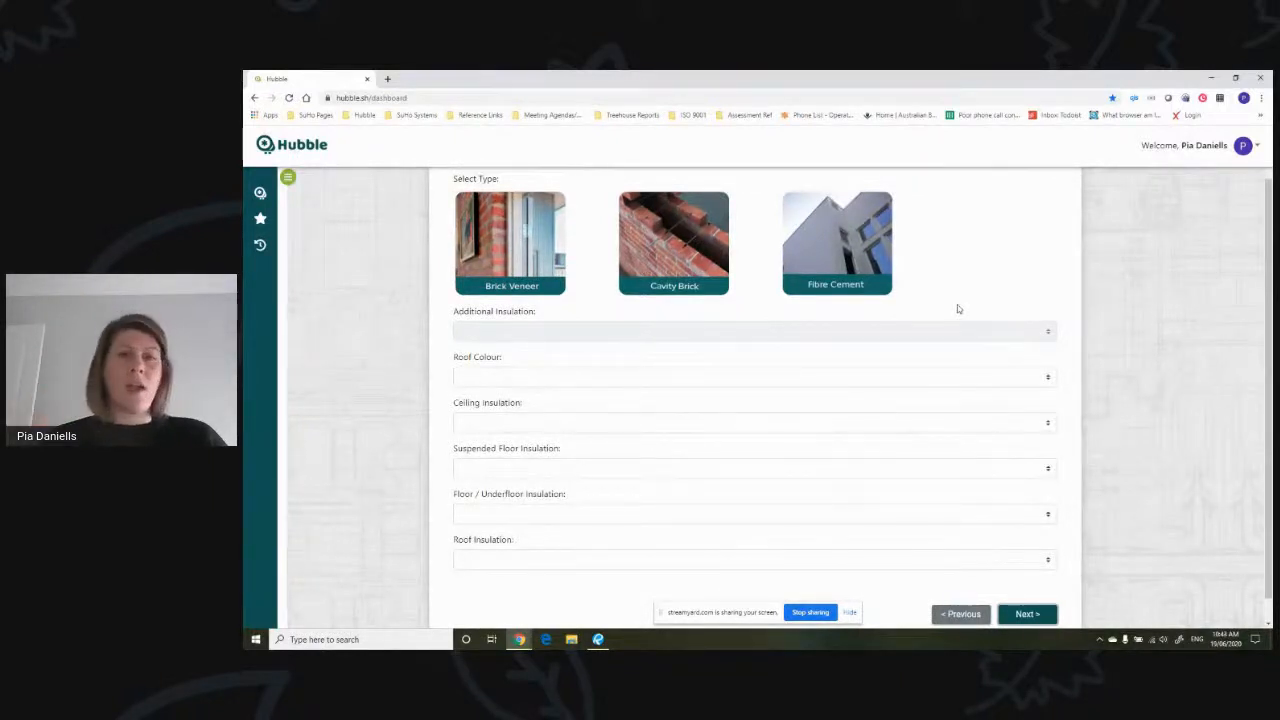
- Switch to Revu and examine the floor plan on sheet A1.02 up close
click(598, 639)
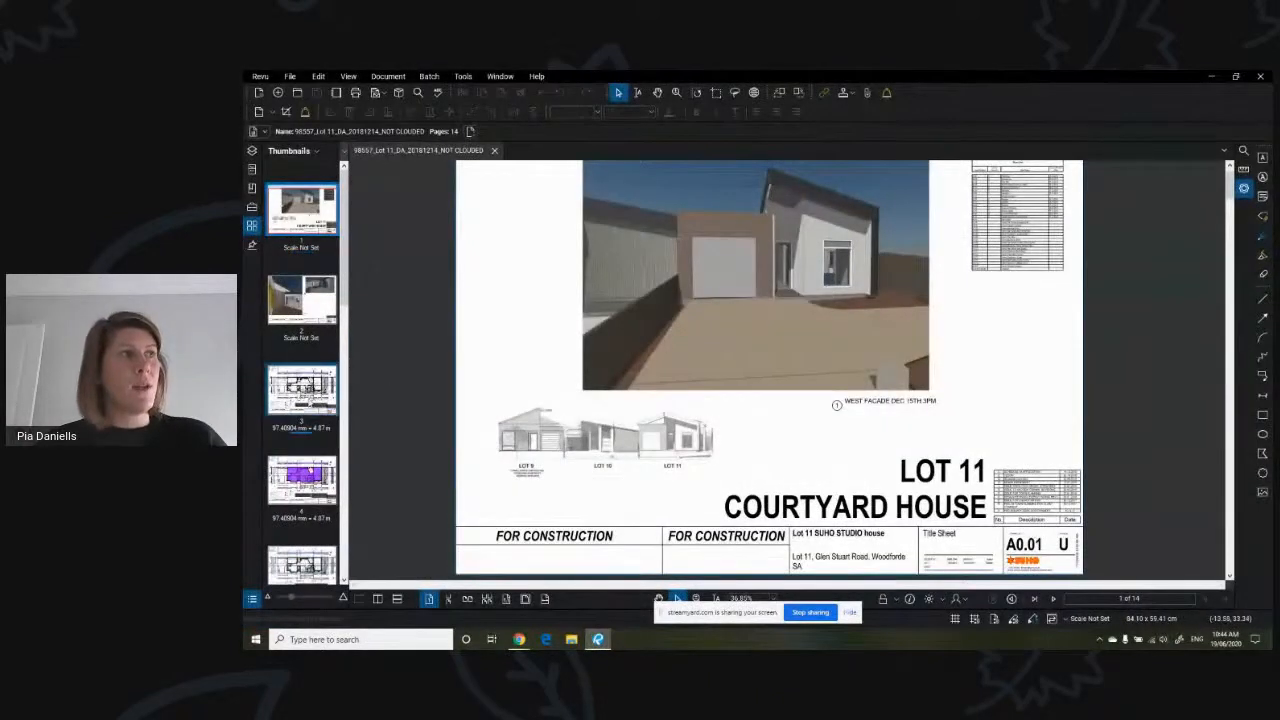
click(313, 400)
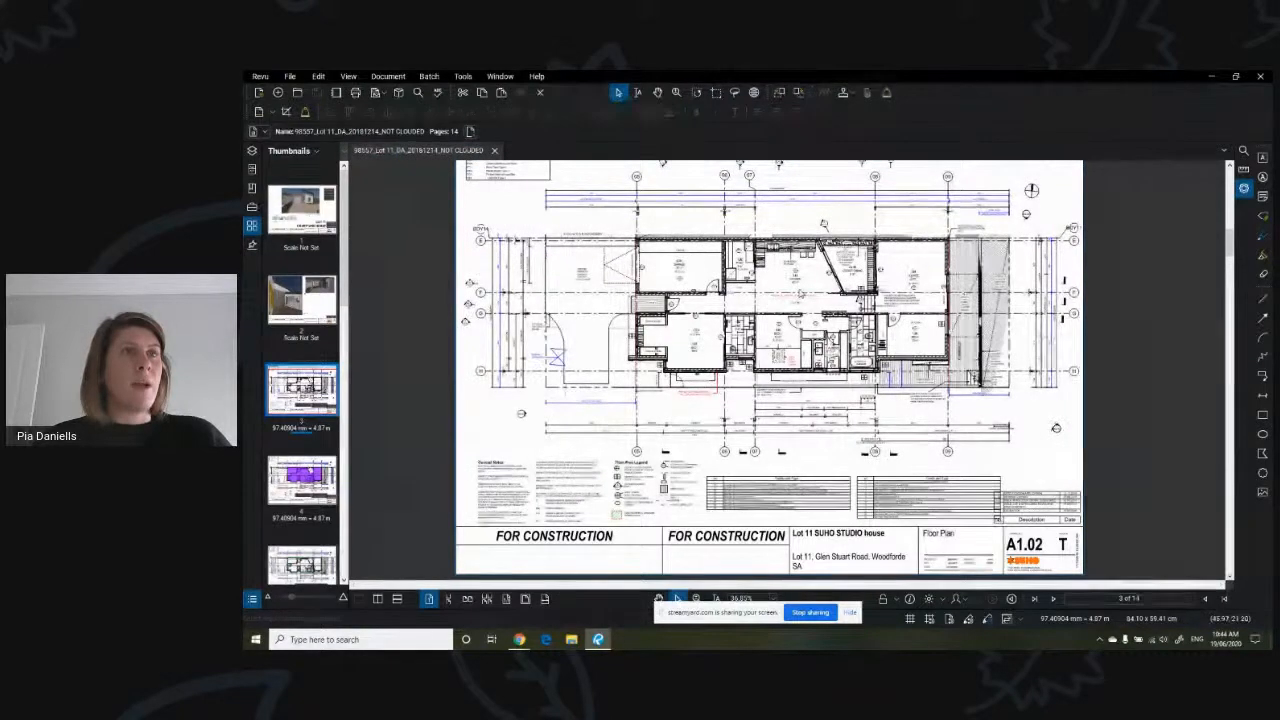
scroll(823, 224, up, 3)
scroll(805, 207, up, 2)
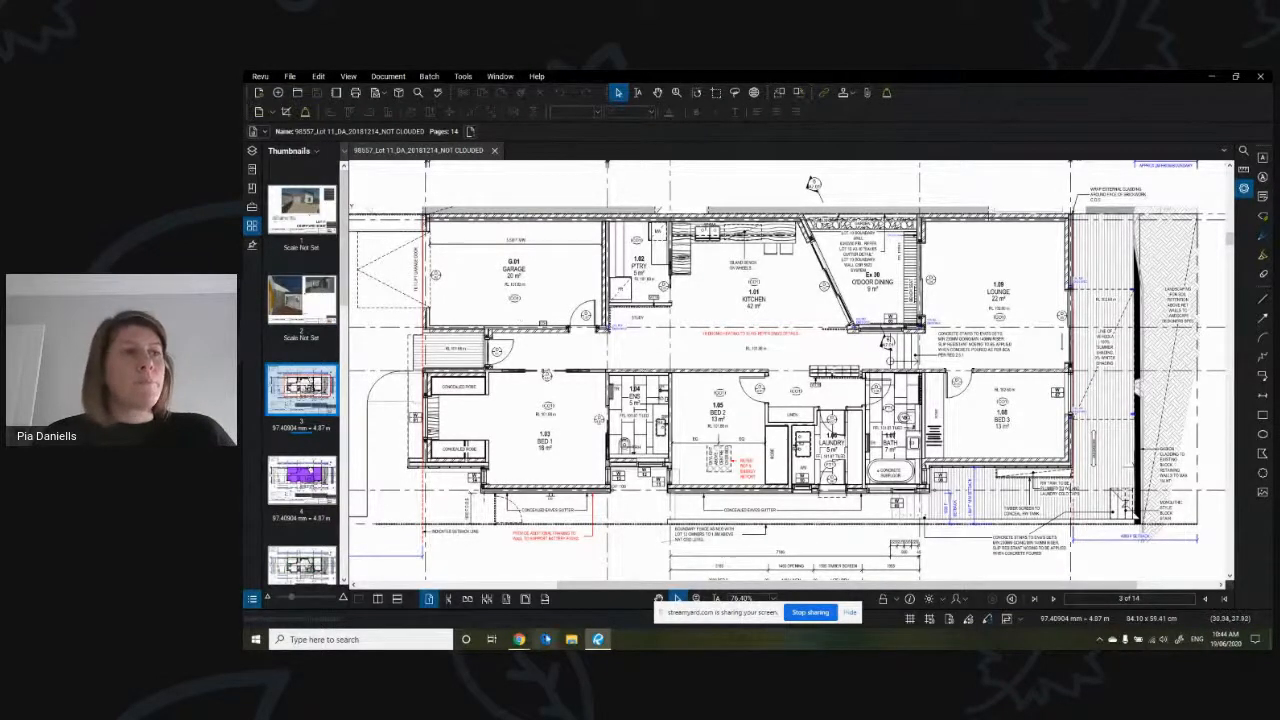
- Return to Hubble and select Brick Veneer as the wall type with R2.5 additional insulation
click(519, 639)
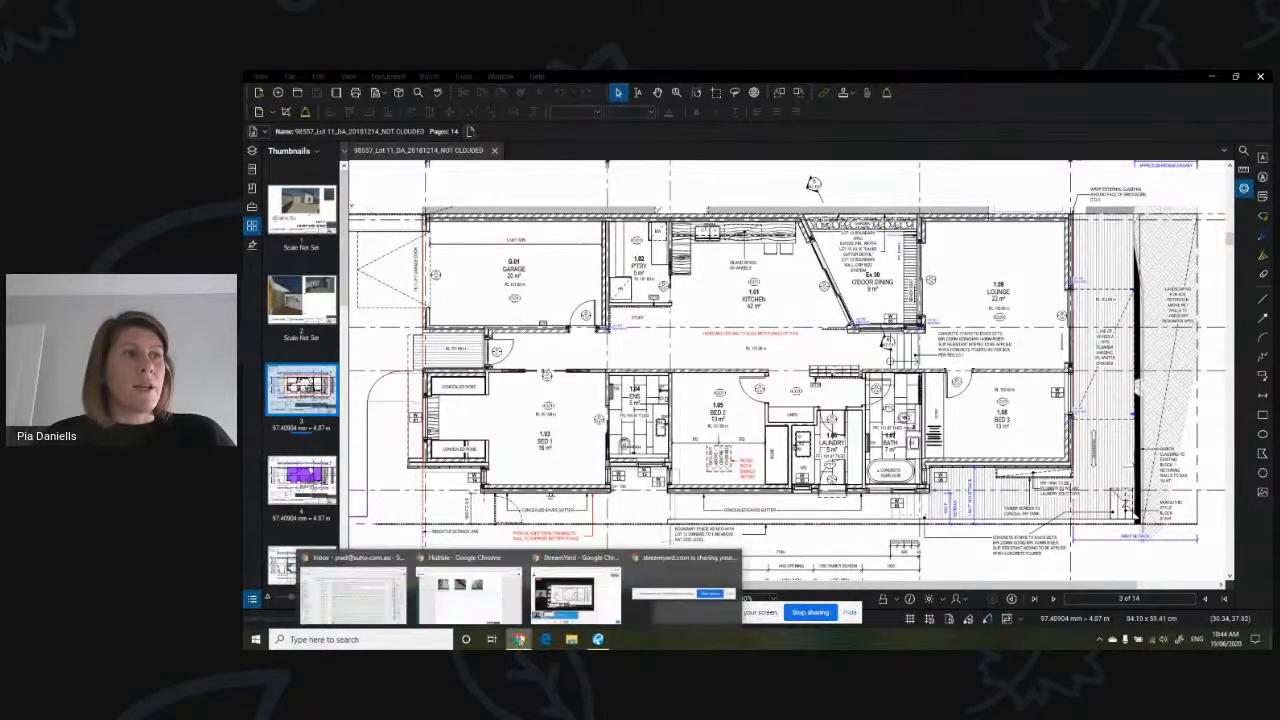
click(498, 611)
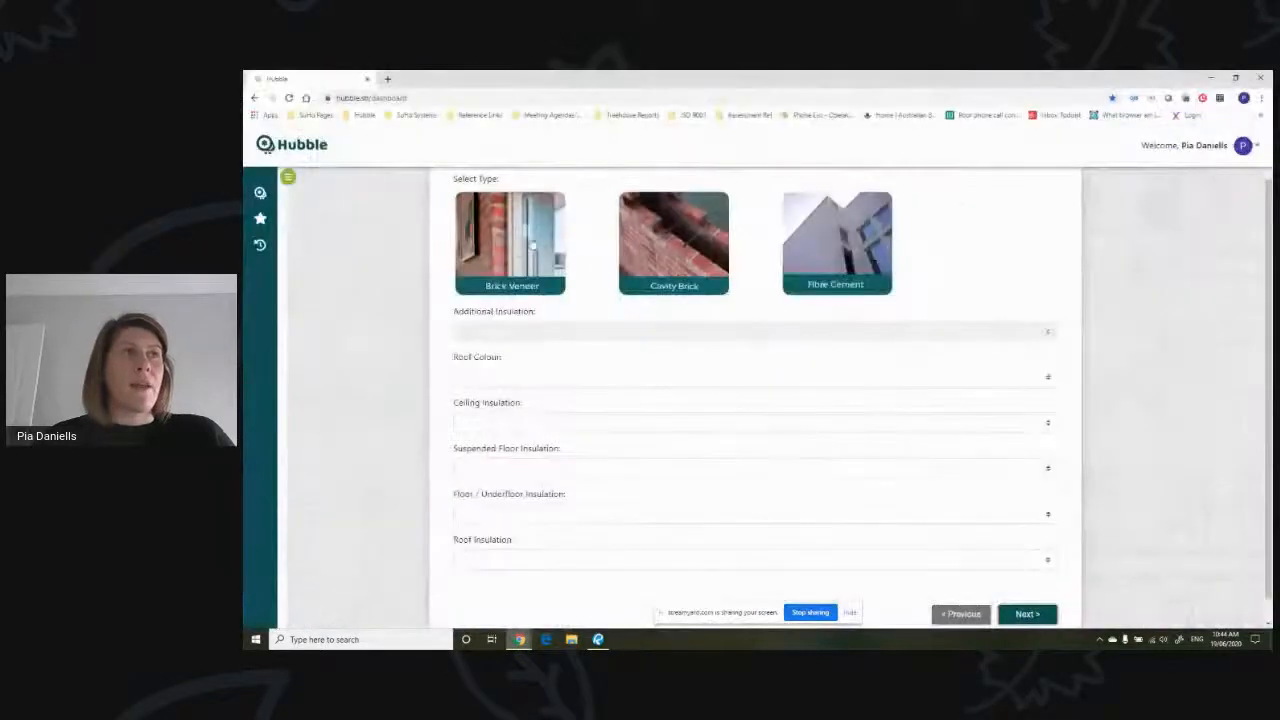
click(524, 246)
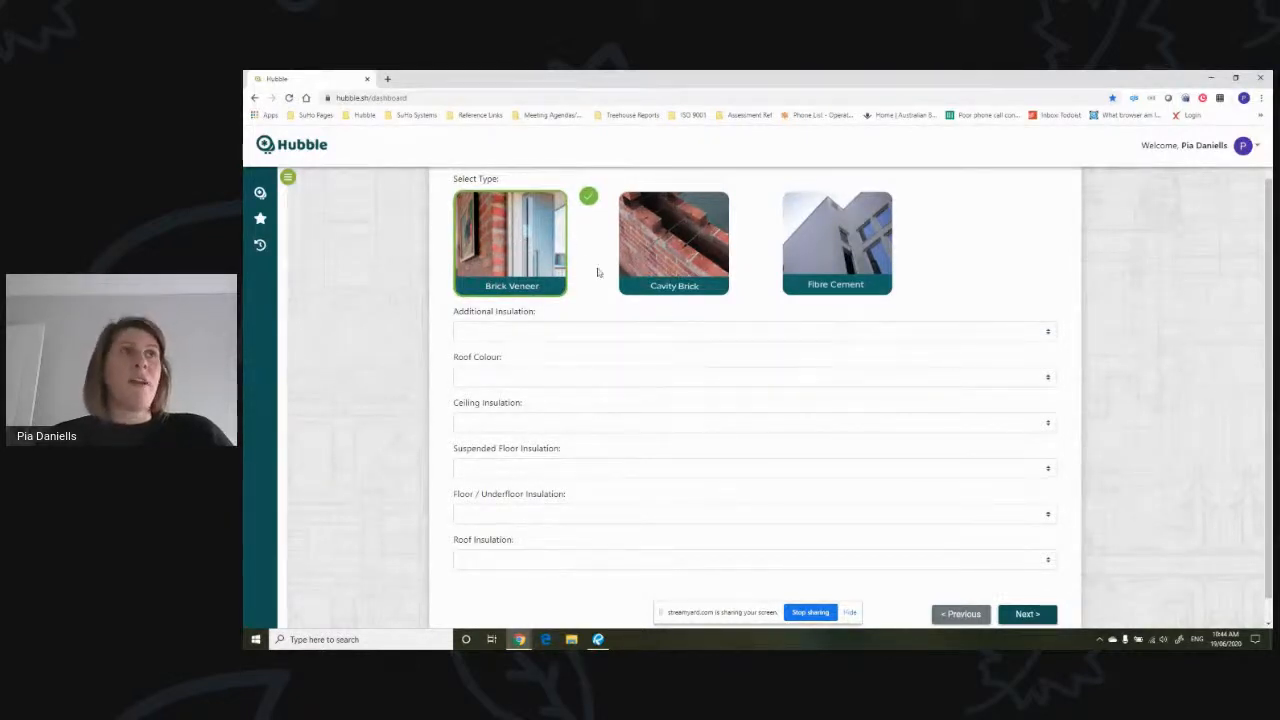
click(702, 331)
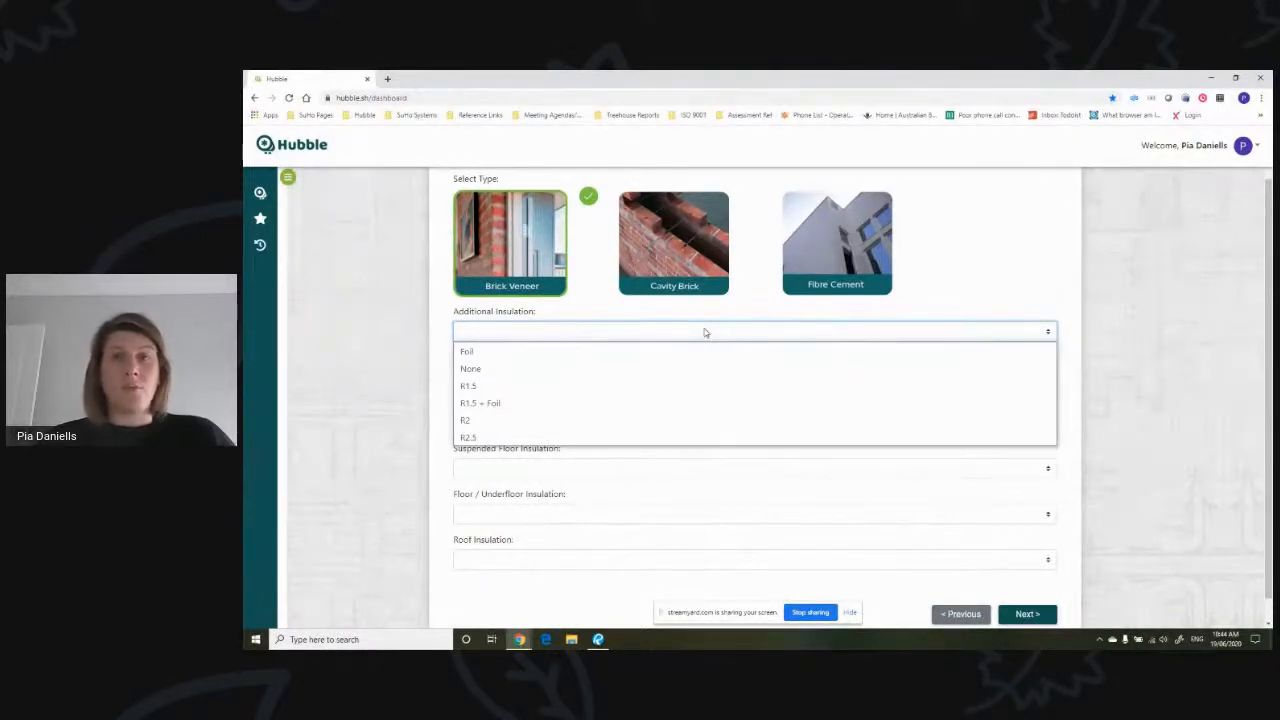
click(531, 436)
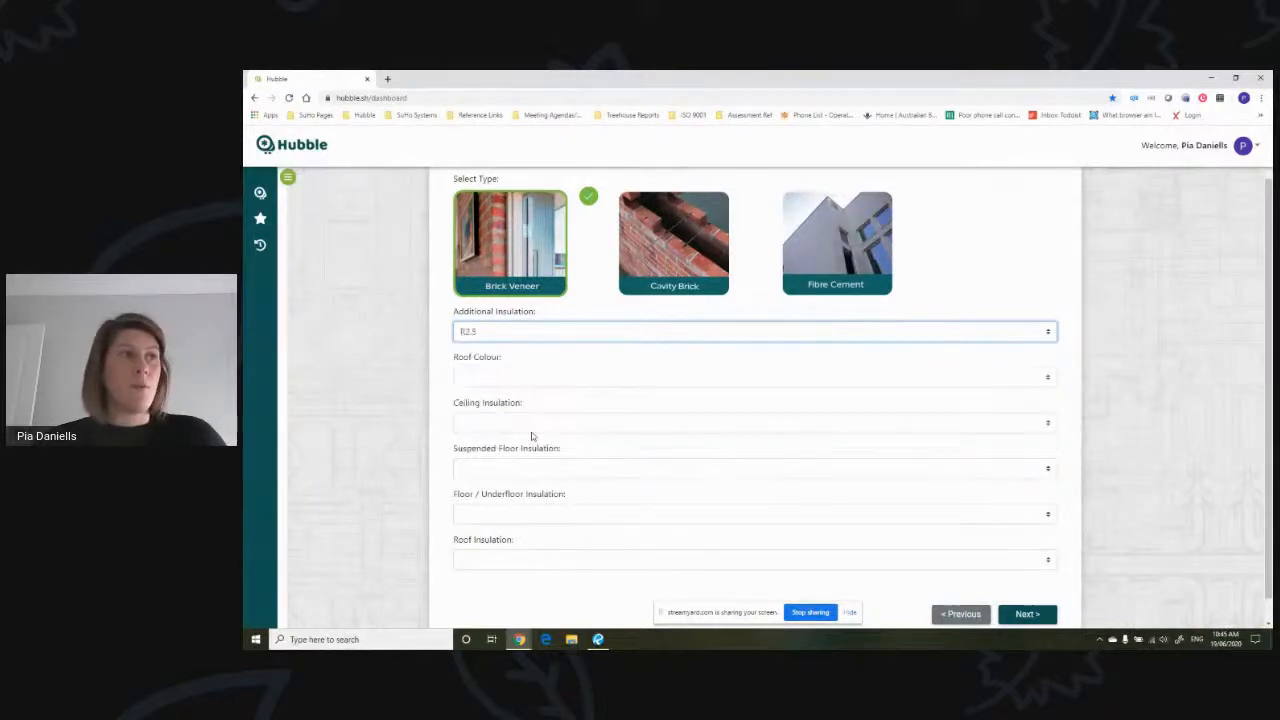
- Set the roof colour to a Dark shade and the ceiling insulation to Ins R5
click(575, 378)
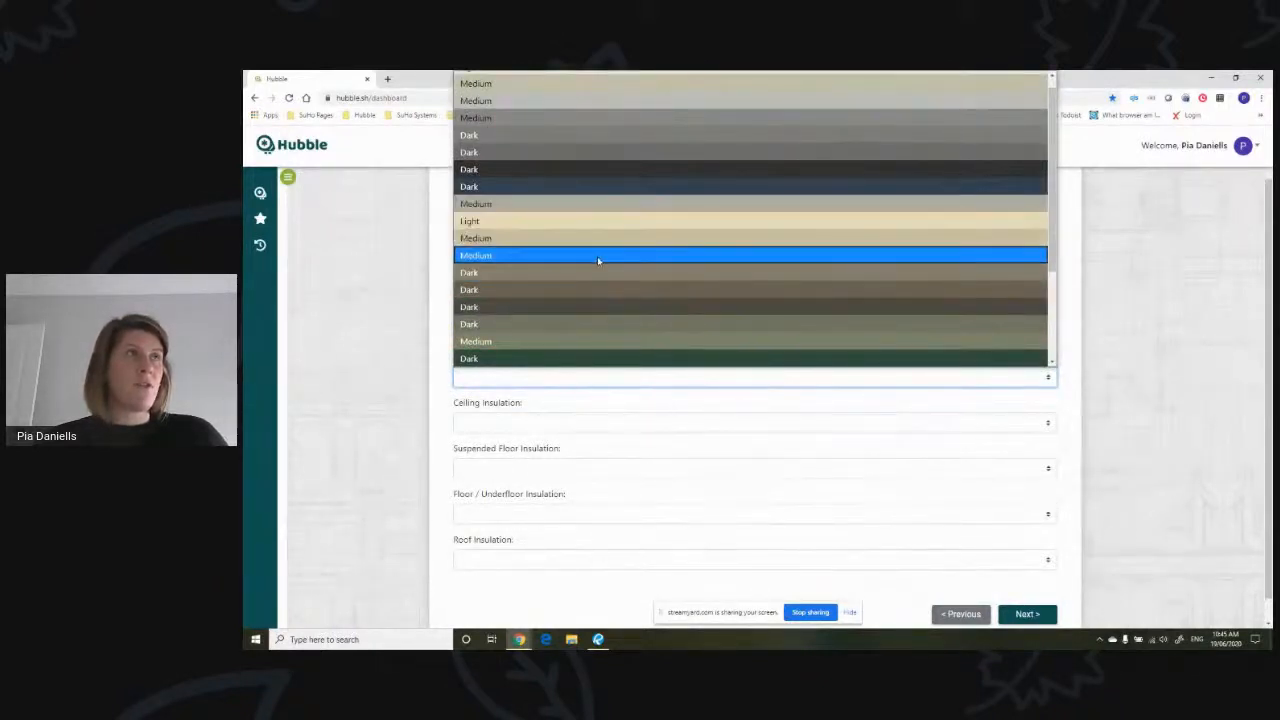
scroll(597, 258, down, 3)
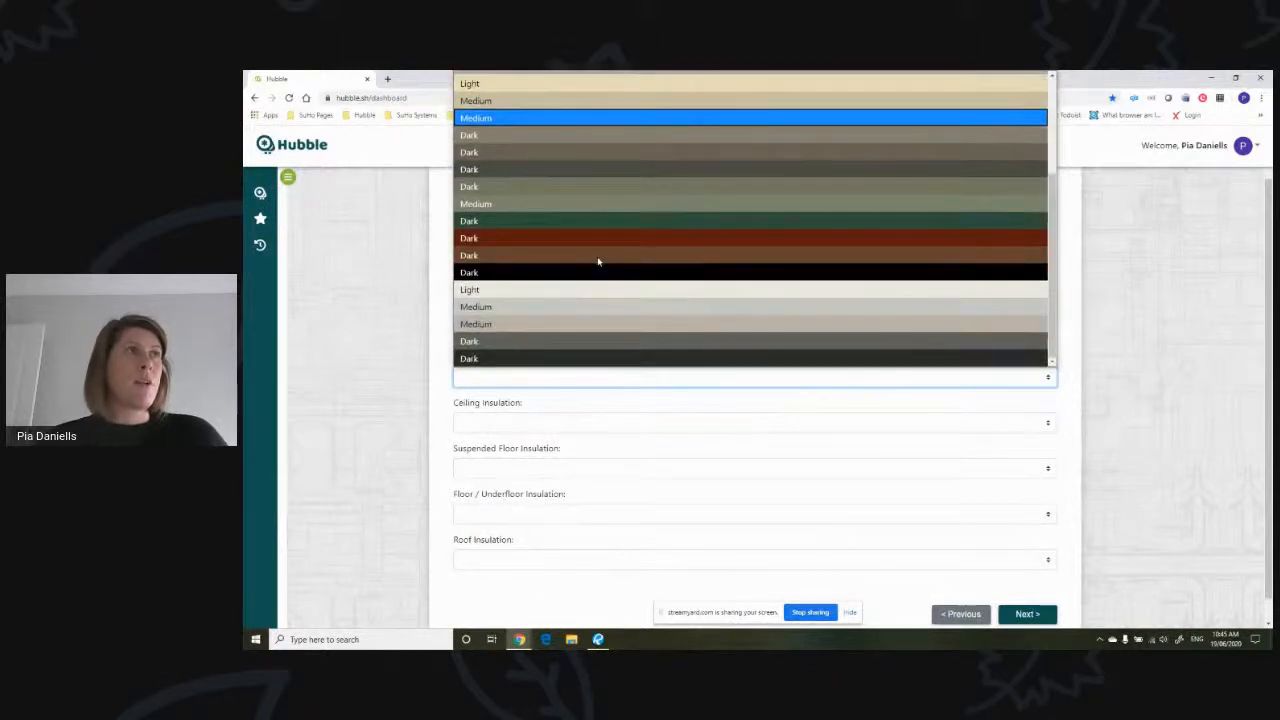
click(575, 172)
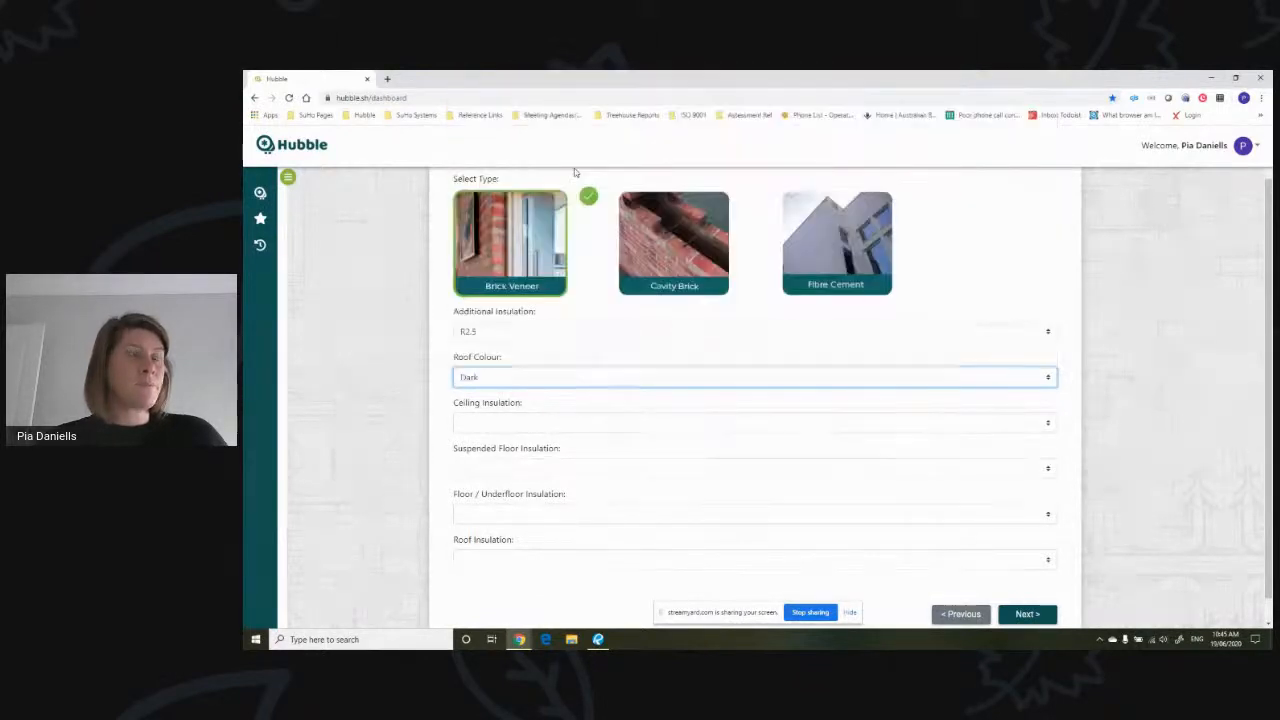
click(536, 425)
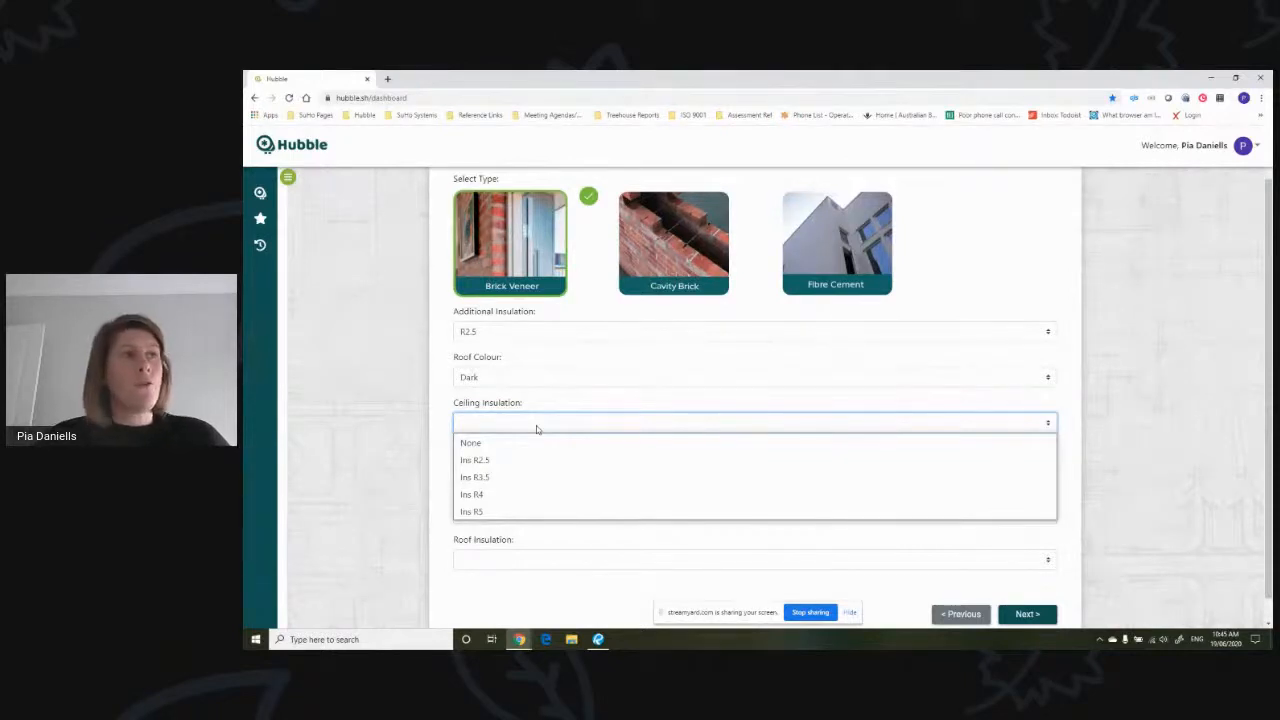
click(511, 510)
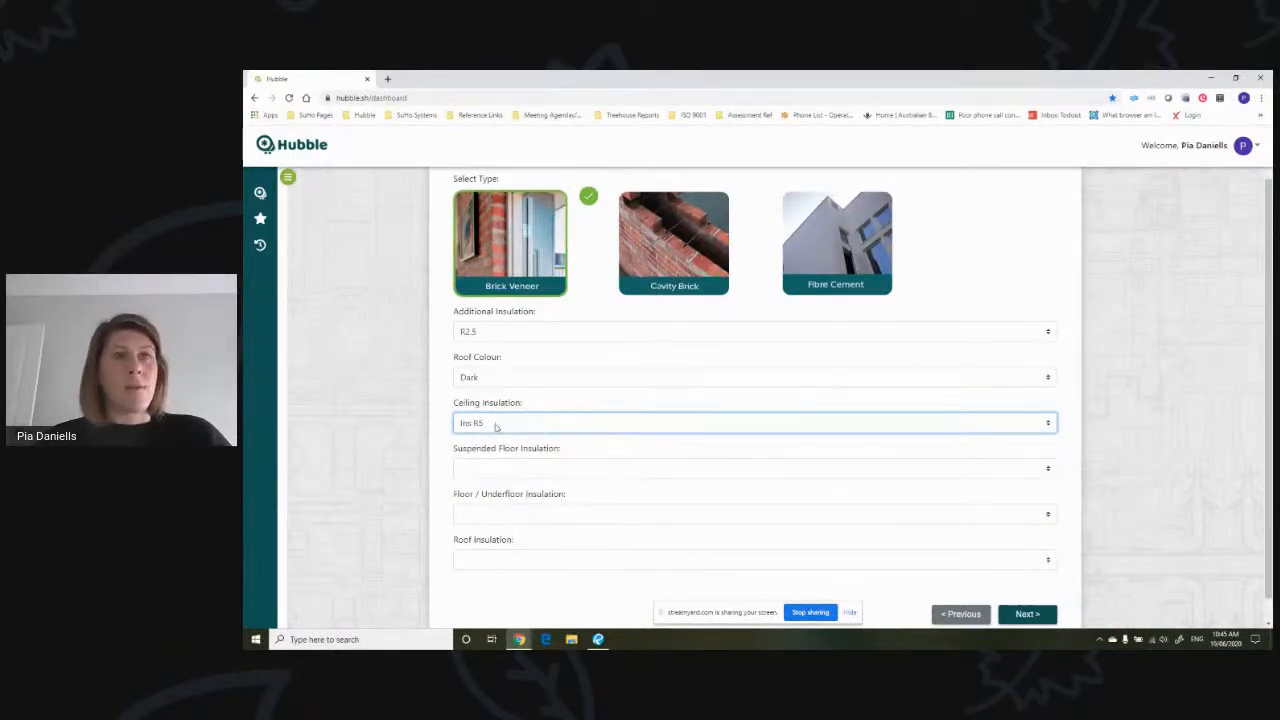
- Leave the roof insulation unset and set the suspended floor insulation to None
click(546, 561)
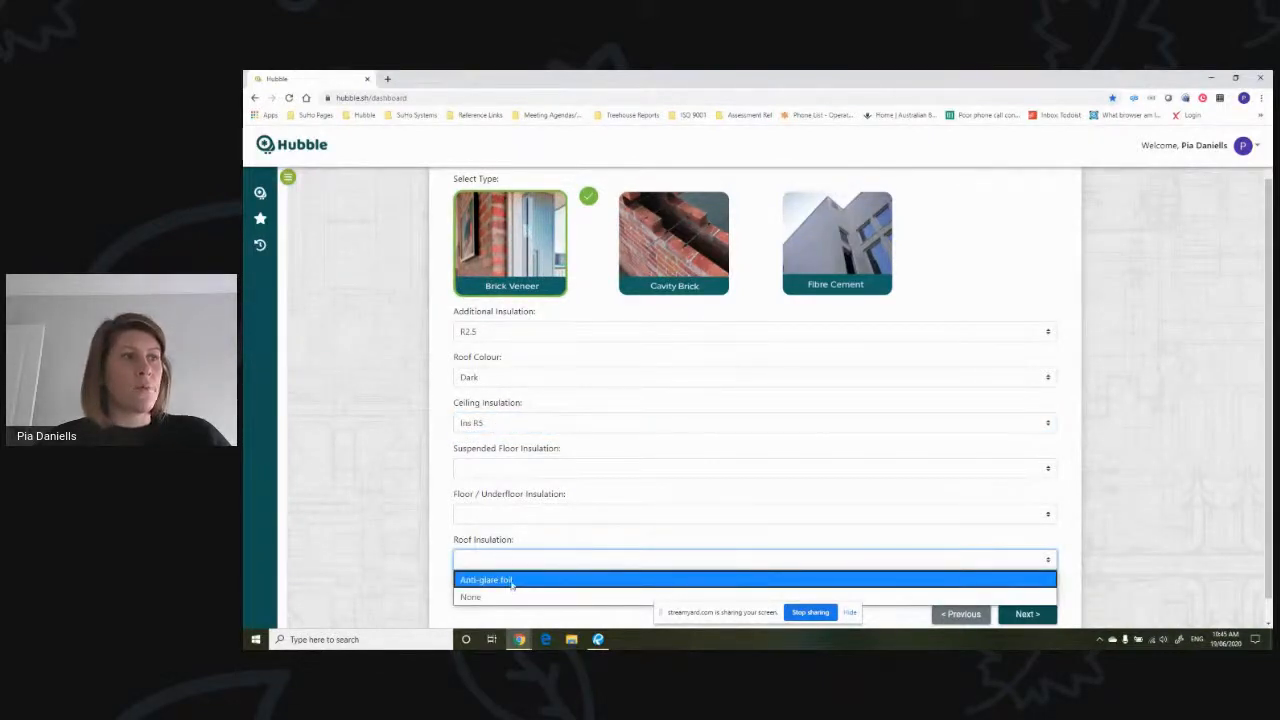
click(534, 472)
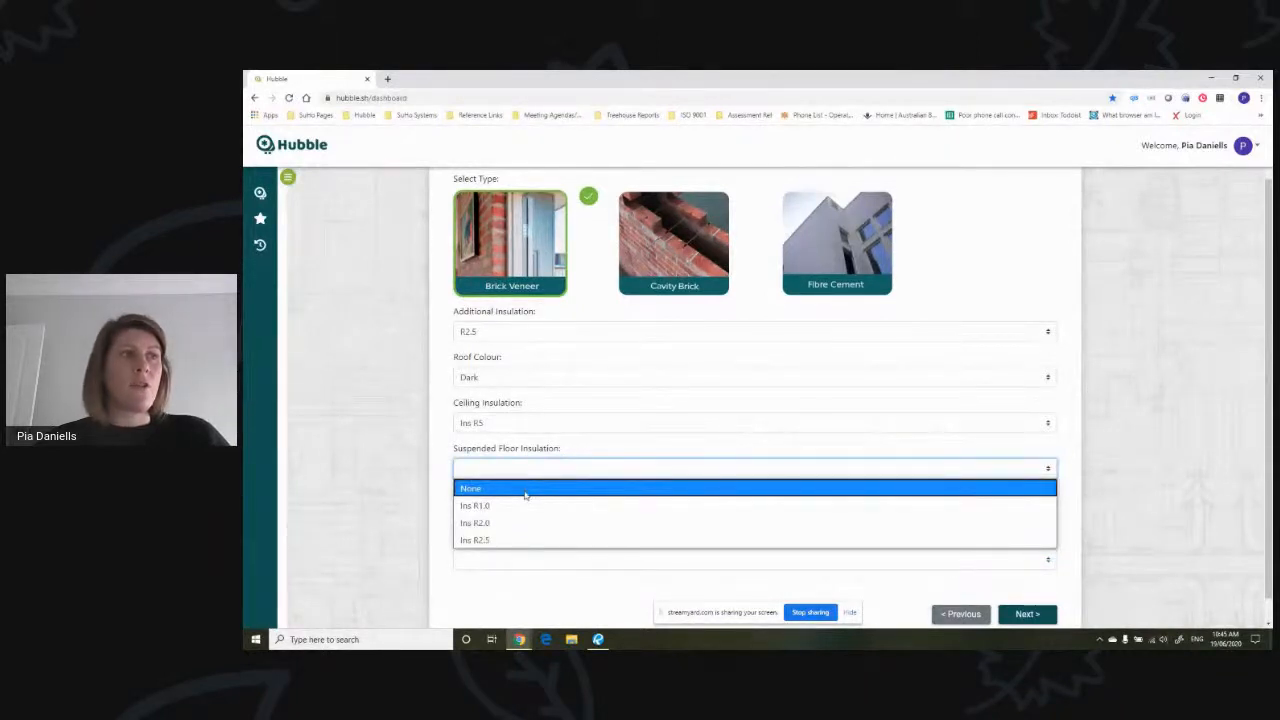
click(525, 490)
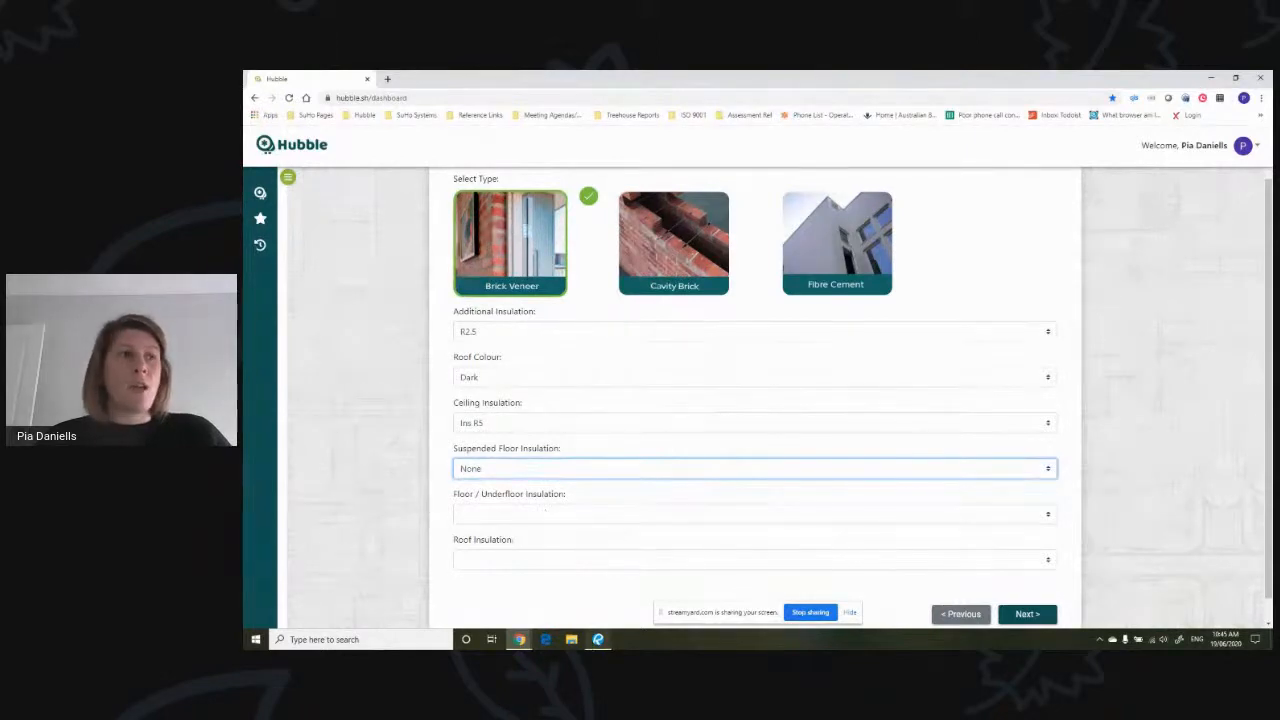
- Switch to Revu, examine the floor construction in the section drawings on page 6, and return to Hubble's materials form
click(598, 639)
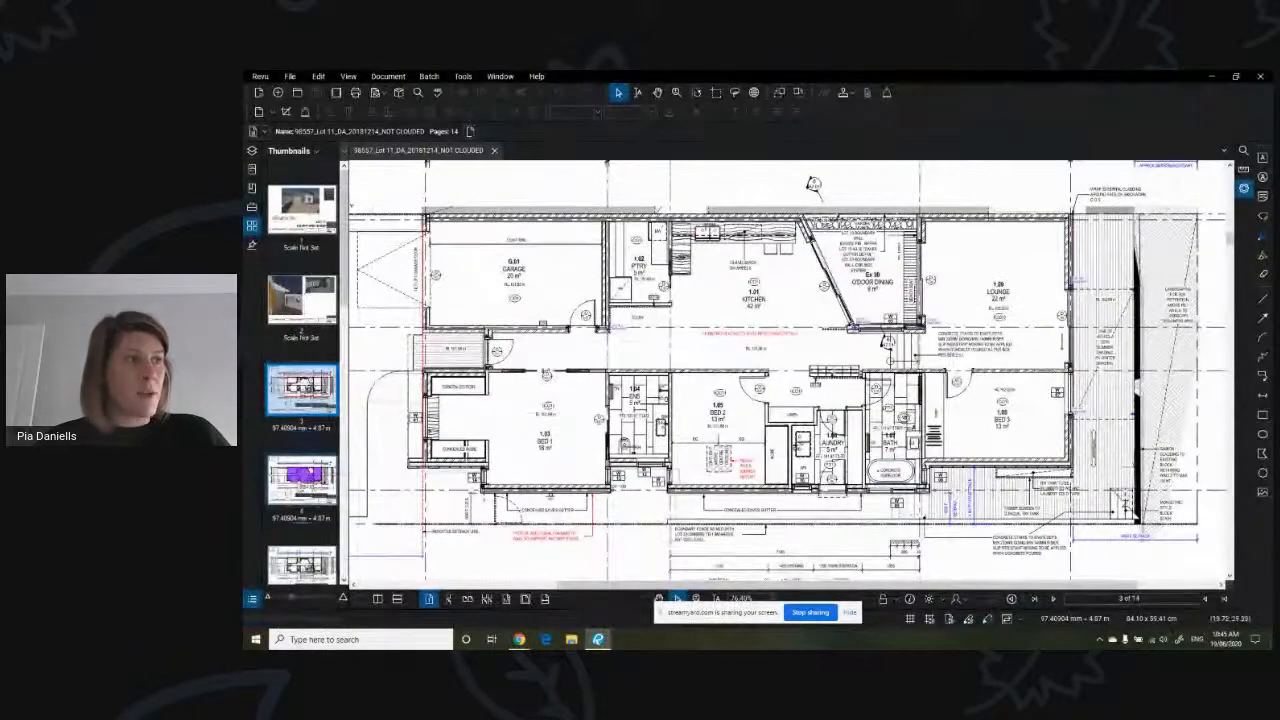
scroll(298, 488, down, 3)
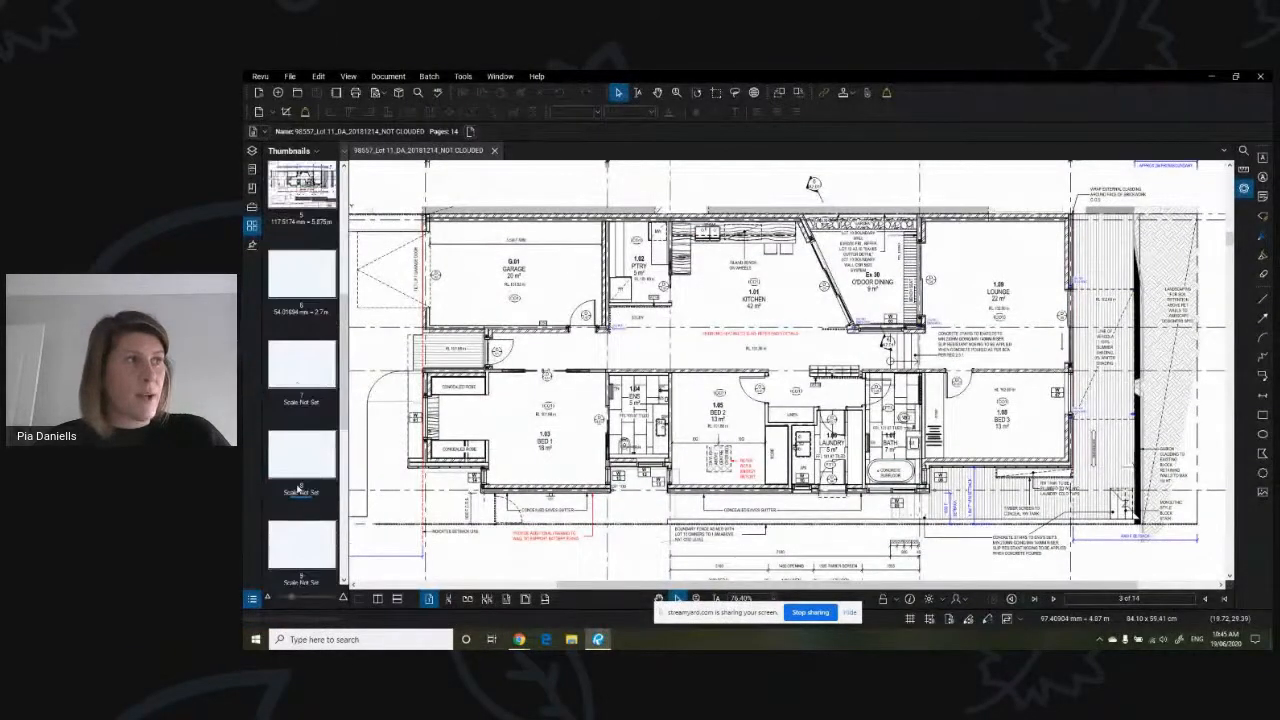
click(308, 358)
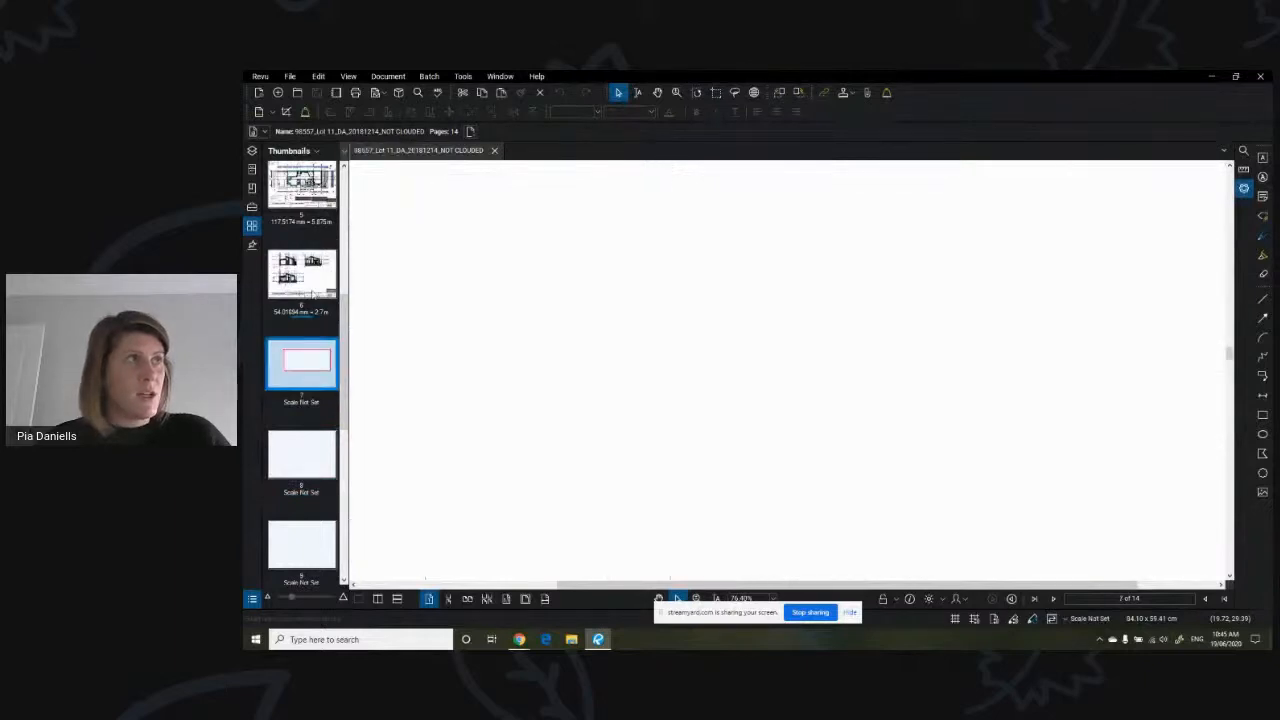
click(328, 307)
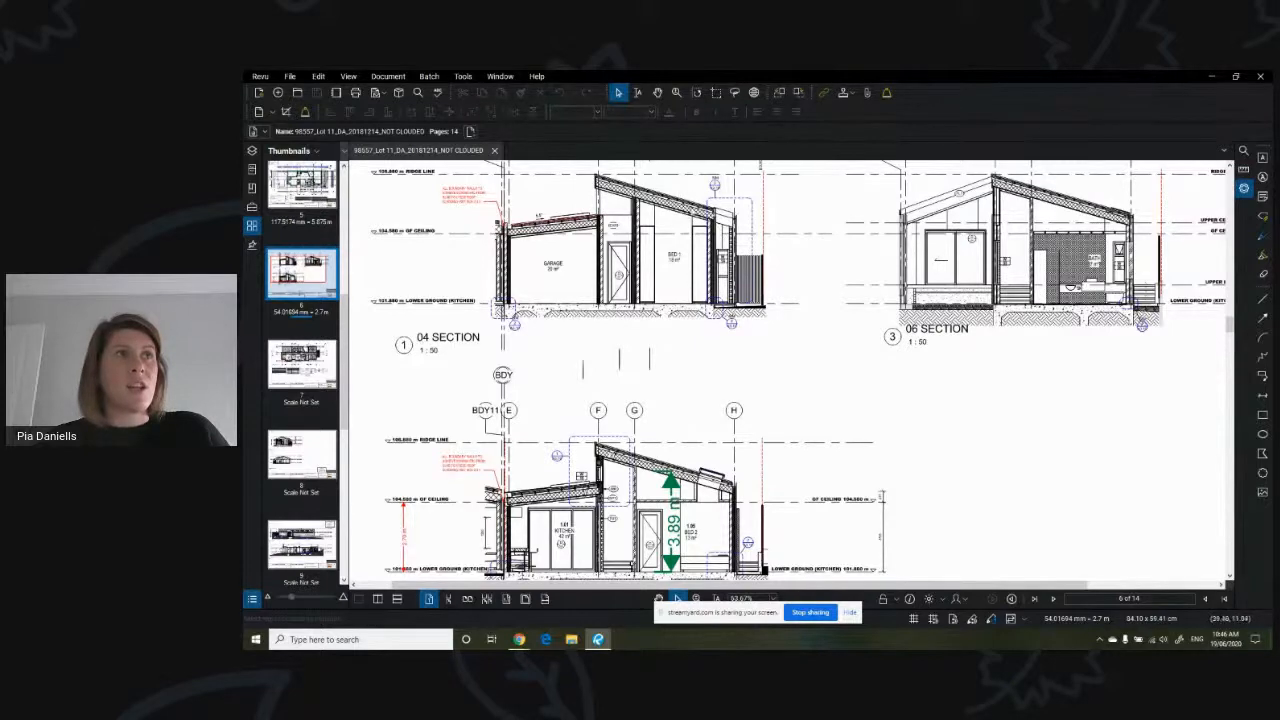
scroll(708, 218, up, 4)
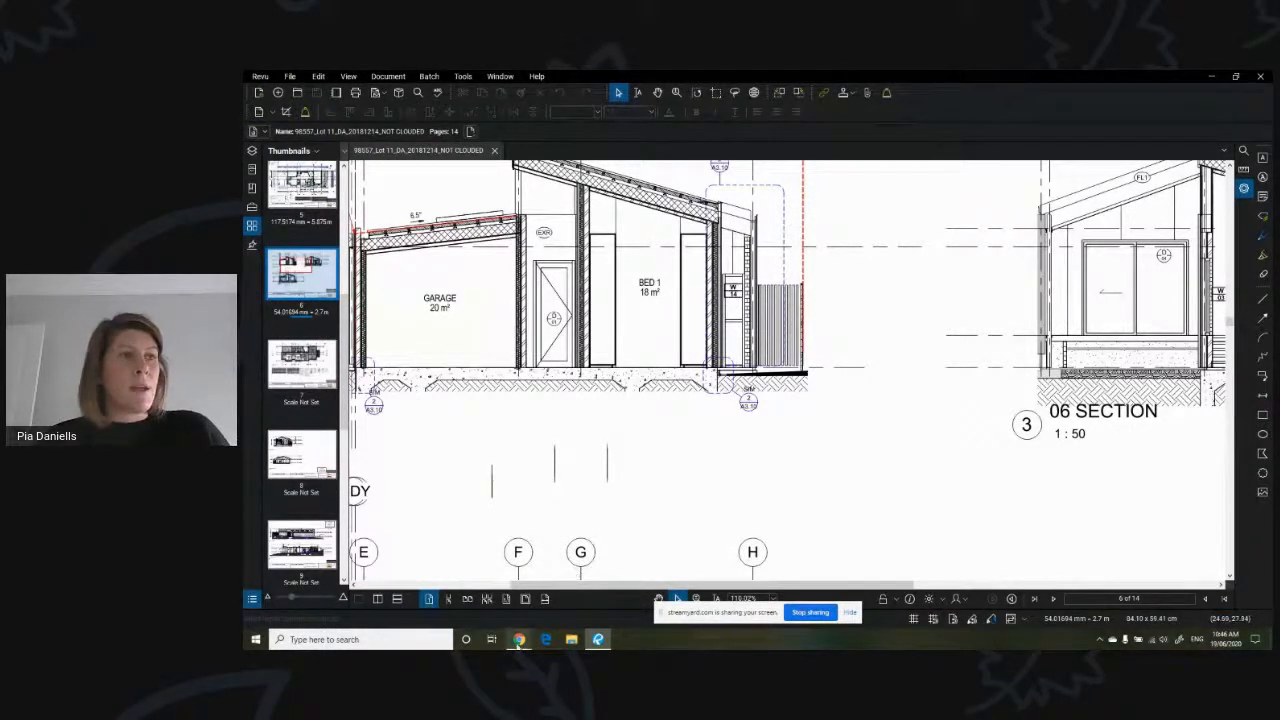
mouse_move(518, 642)
click(468, 595)
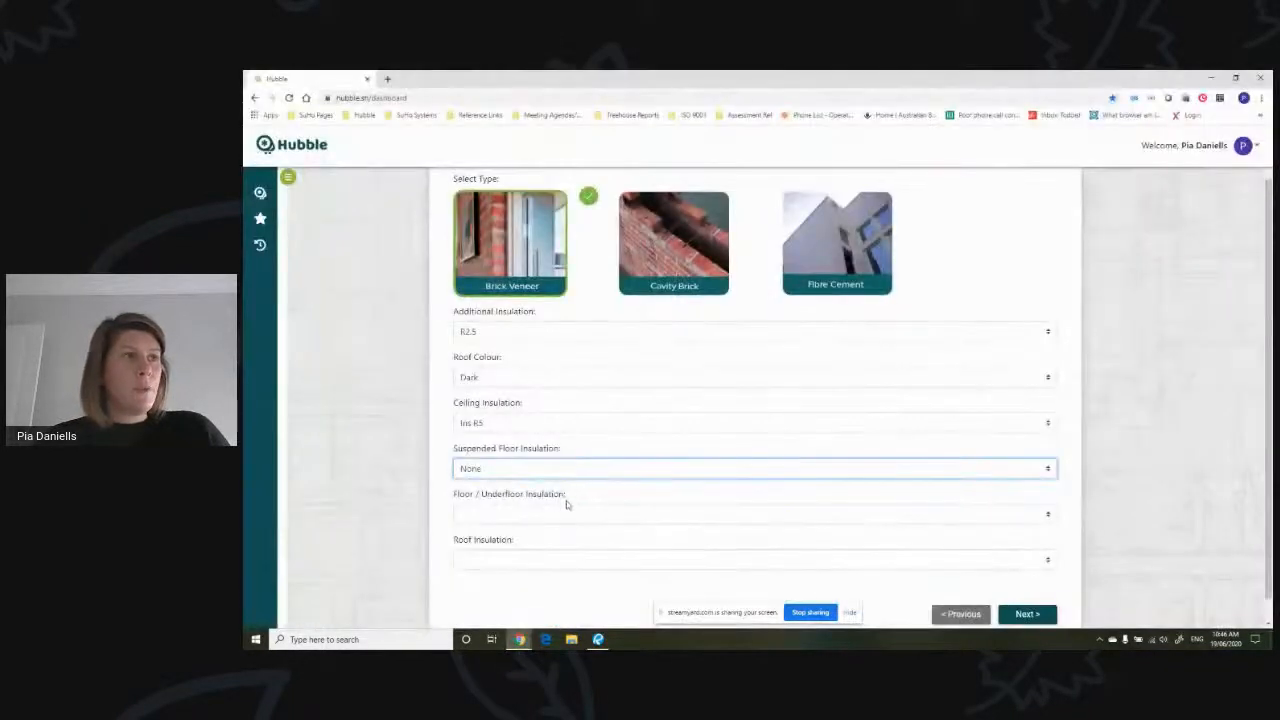
- Set the floor/underfloor insulation to None and the roof insulation to Anti-glare foil, then proceed to the Design section
click(562, 514)
click(548, 534)
click(548, 561)
click(543, 581)
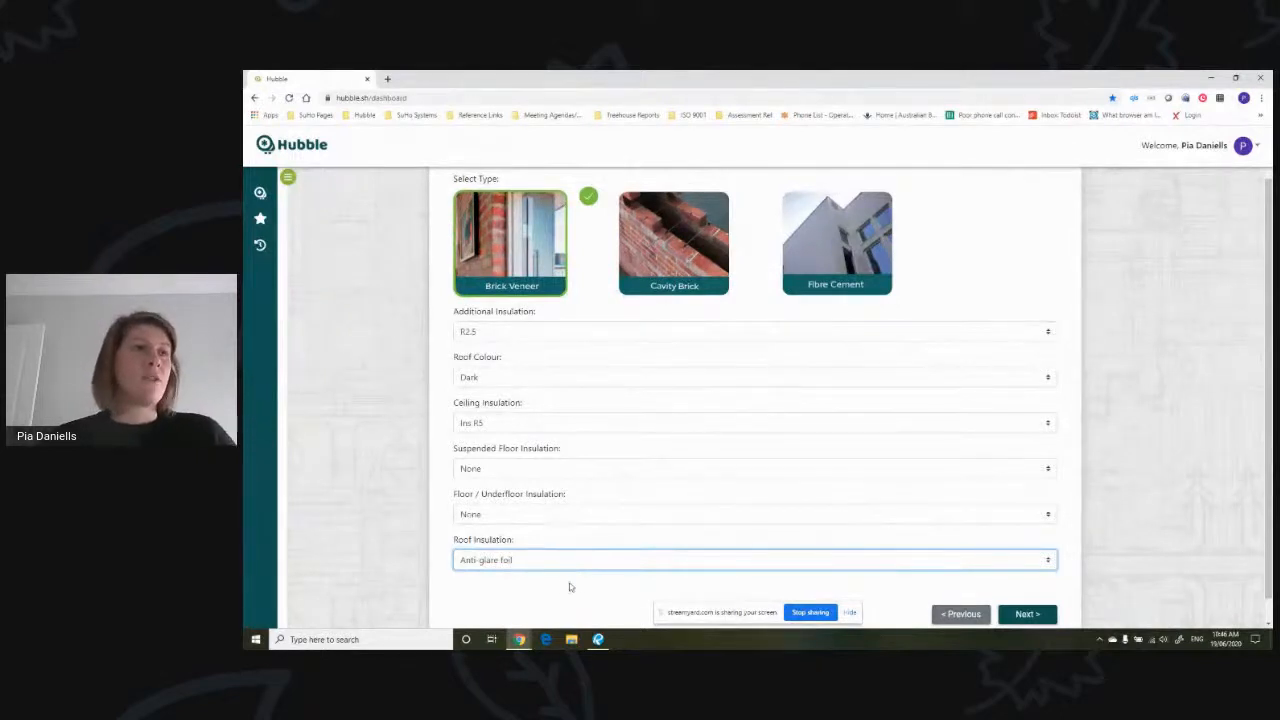
click(1030, 613)
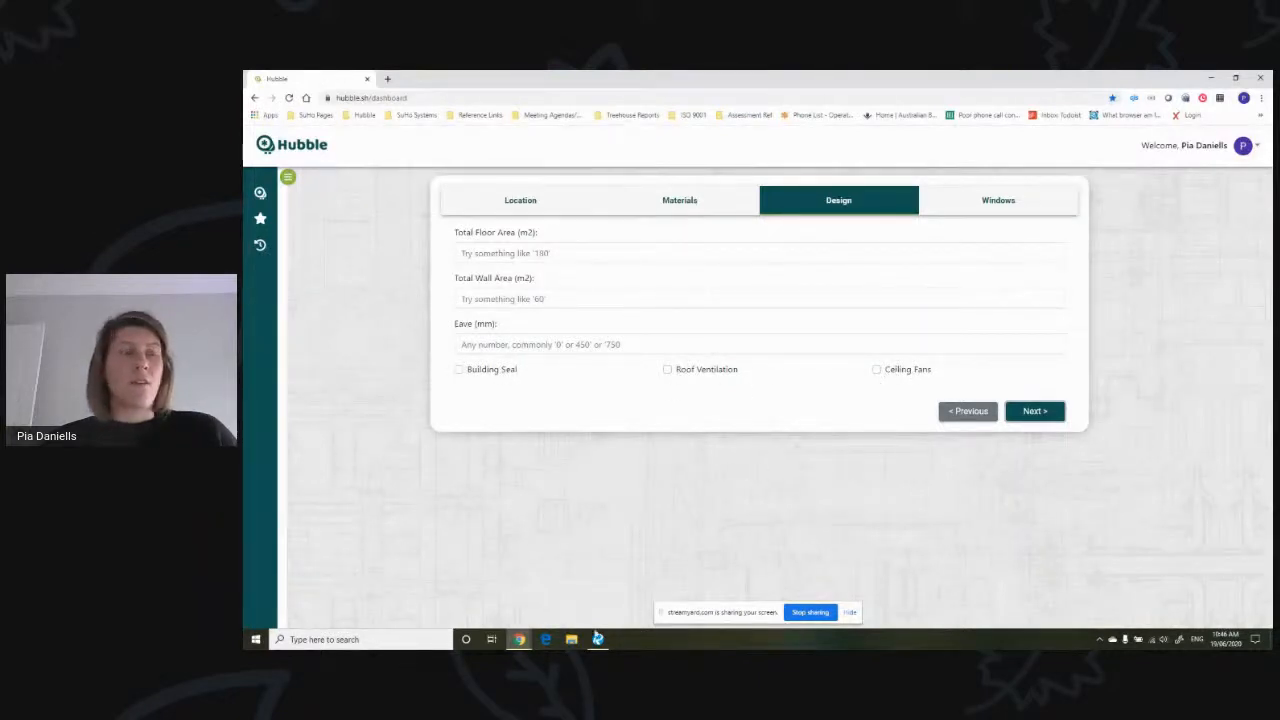
- Check the shaded floor area on the page 4 plan in Revu, then enter 151.7 as the total floor area in Hubble
click(598, 639)
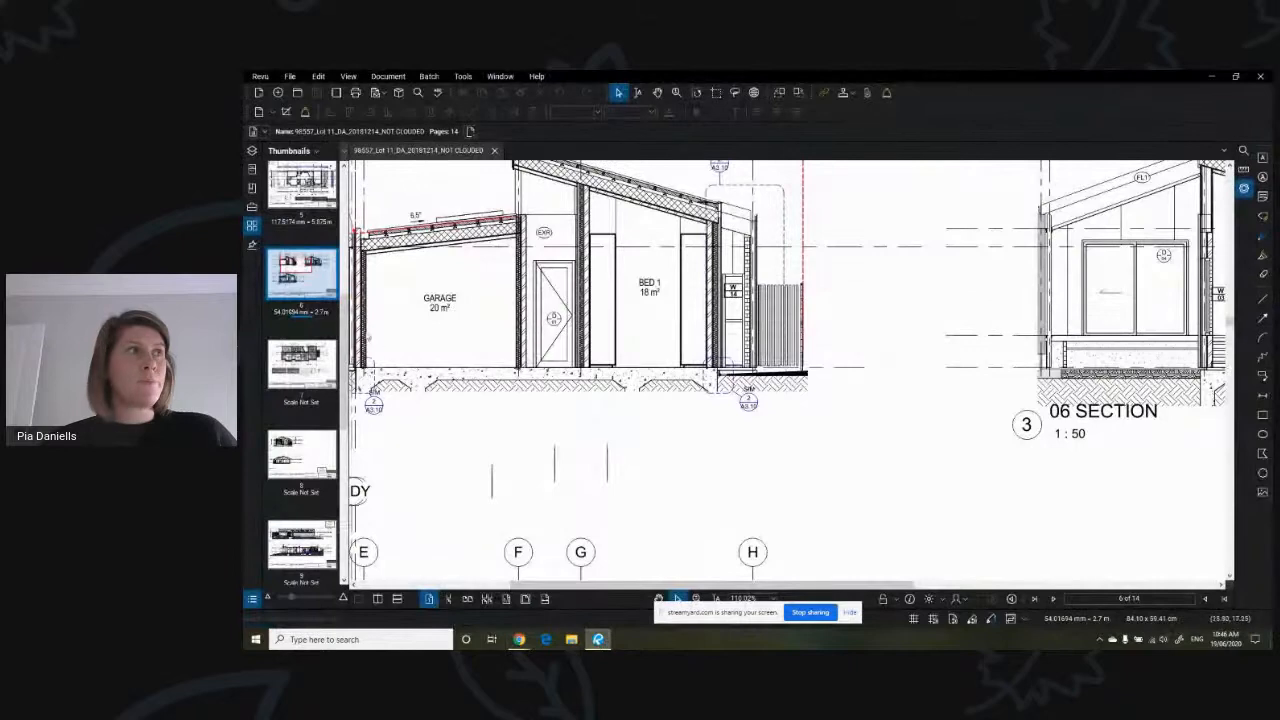
scroll(301, 288, up, 5)
click(309, 468)
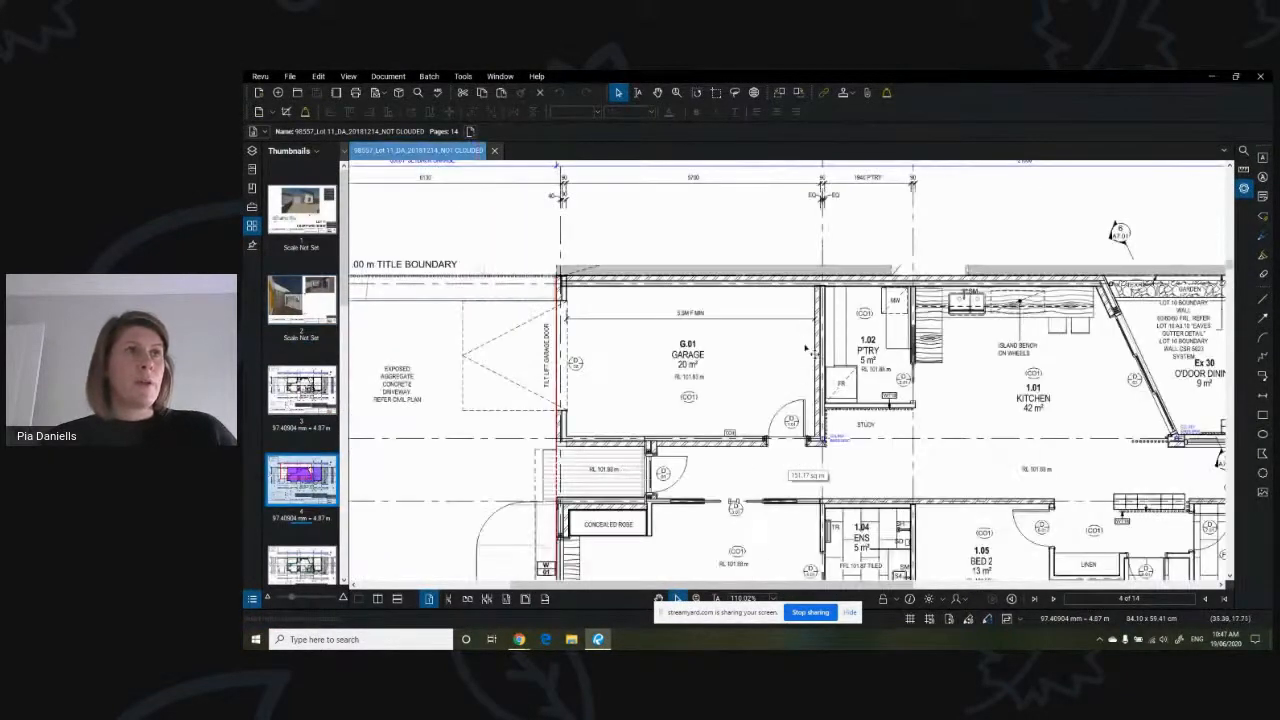
scroll(670, 314, down, 4)
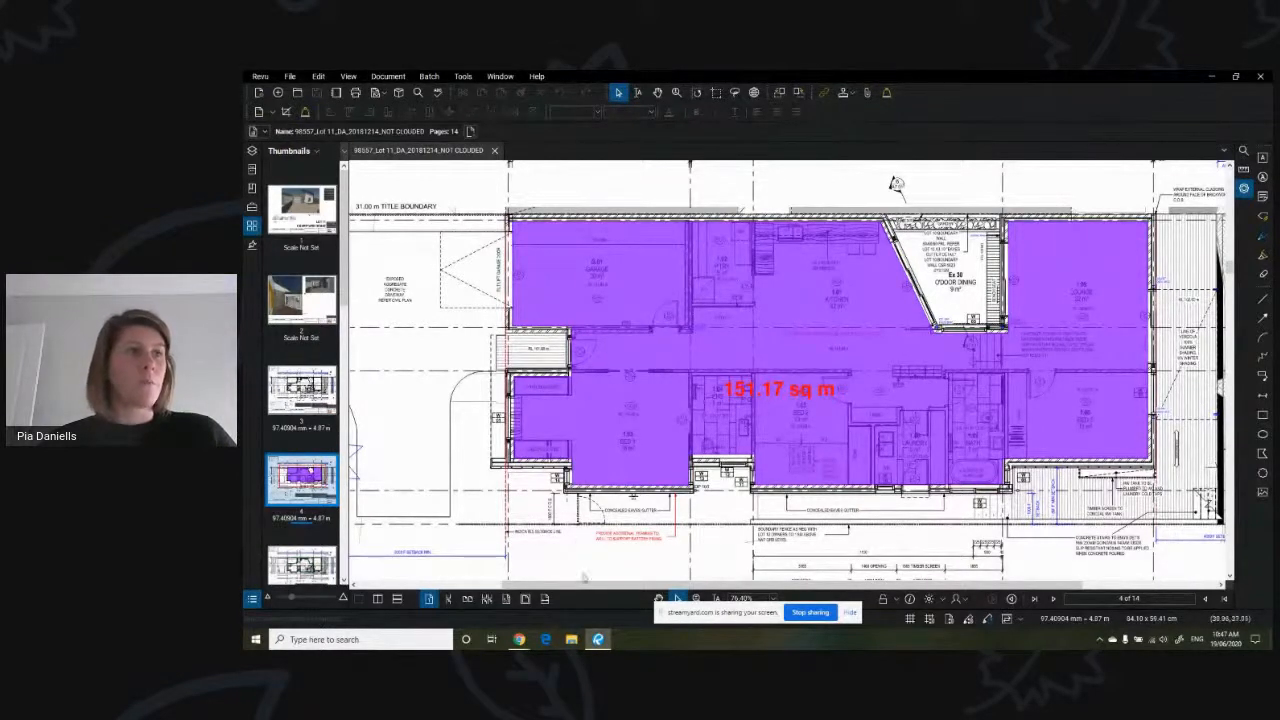
mouse_move(519, 643)
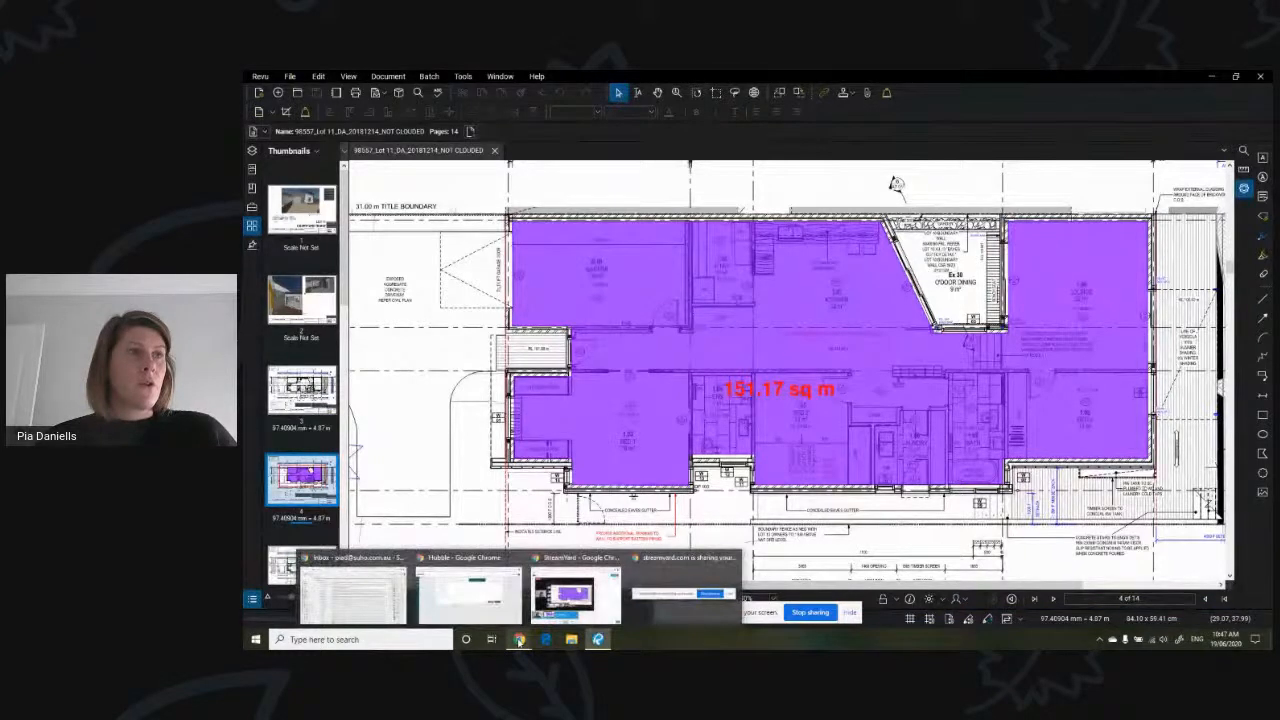
click(490, 616)
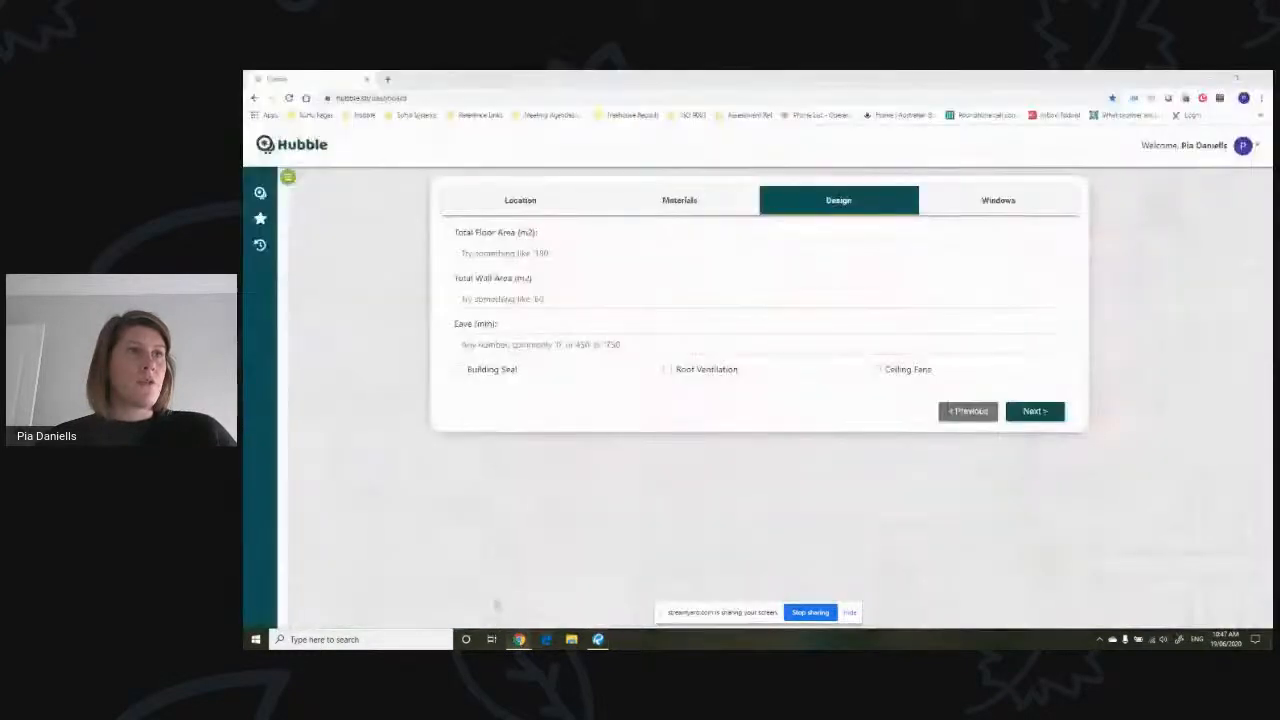
click(589, 251)
text(151.7)
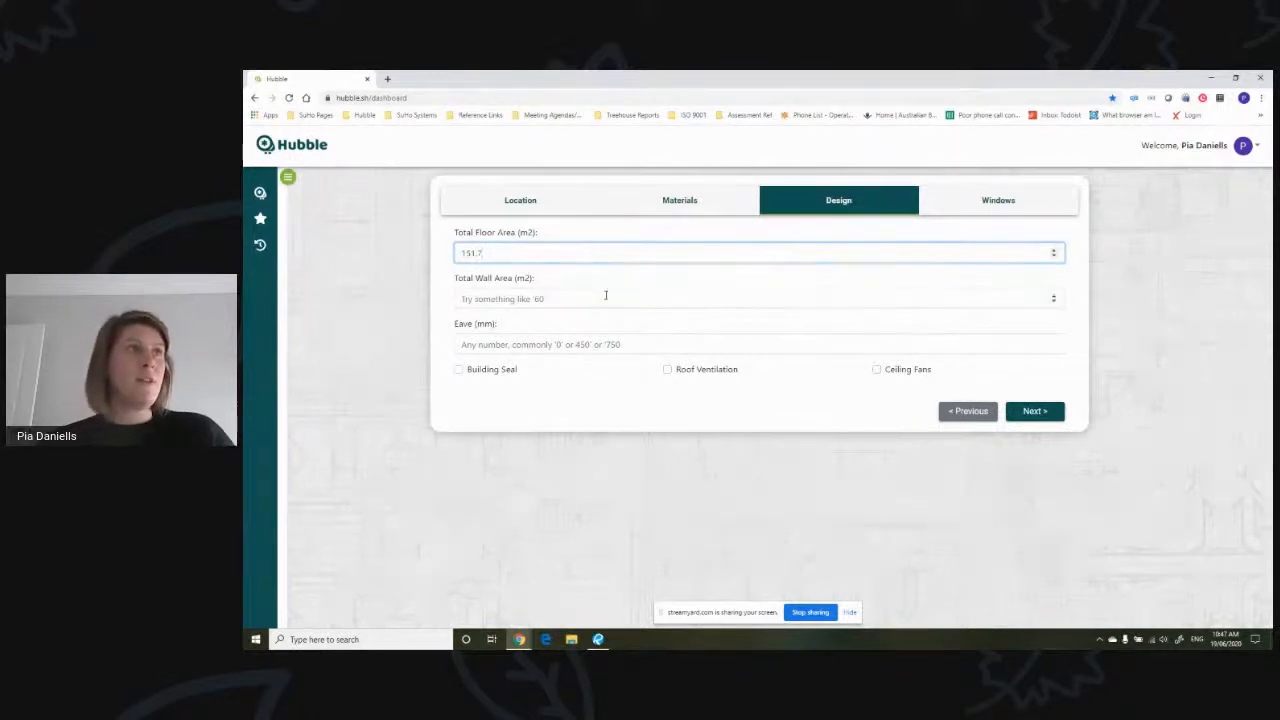
- Switch to Revu and examine the external wall perimeter on page 5 and the wall heights in the page 6 sections
click(605, 297)
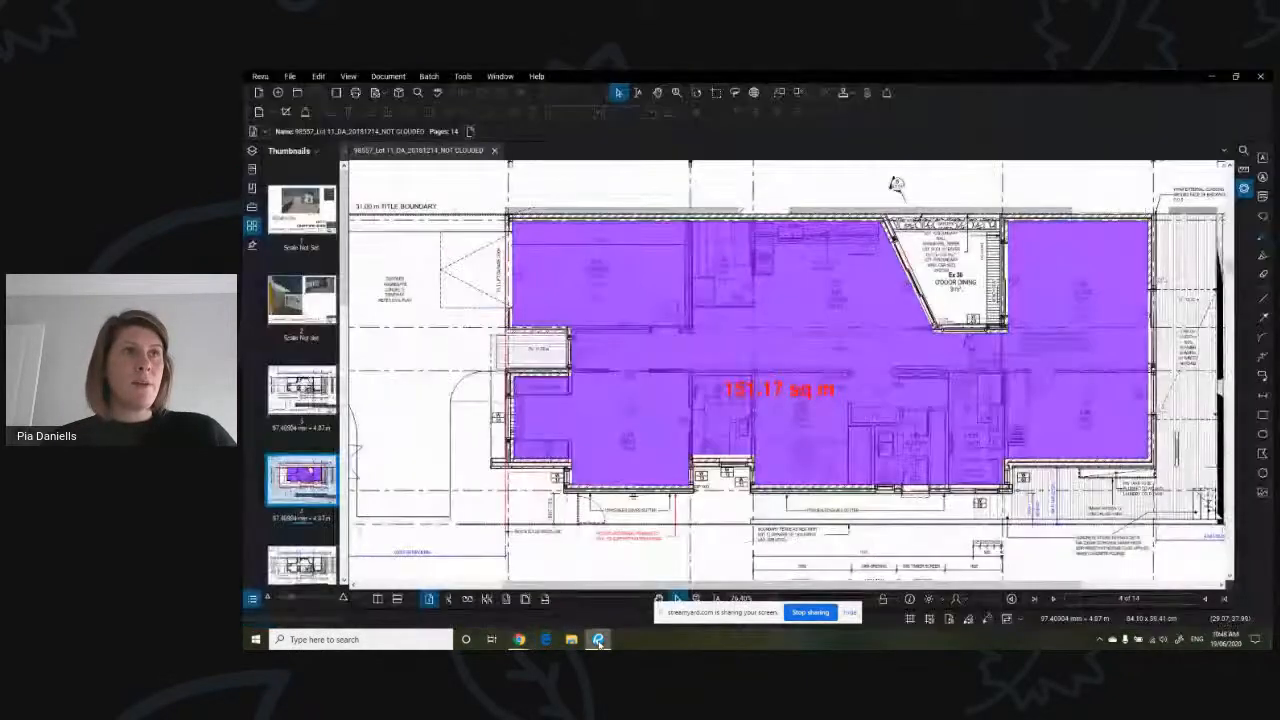
click(598, 639)
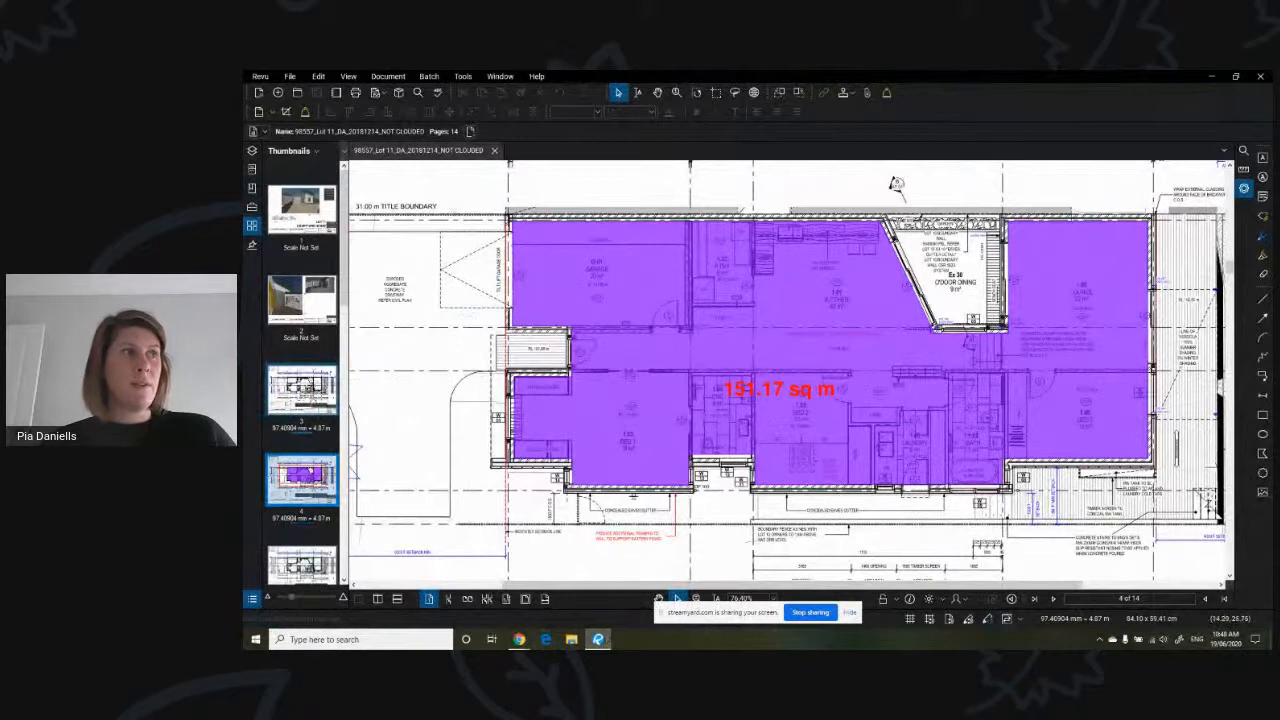
click(324, 563)
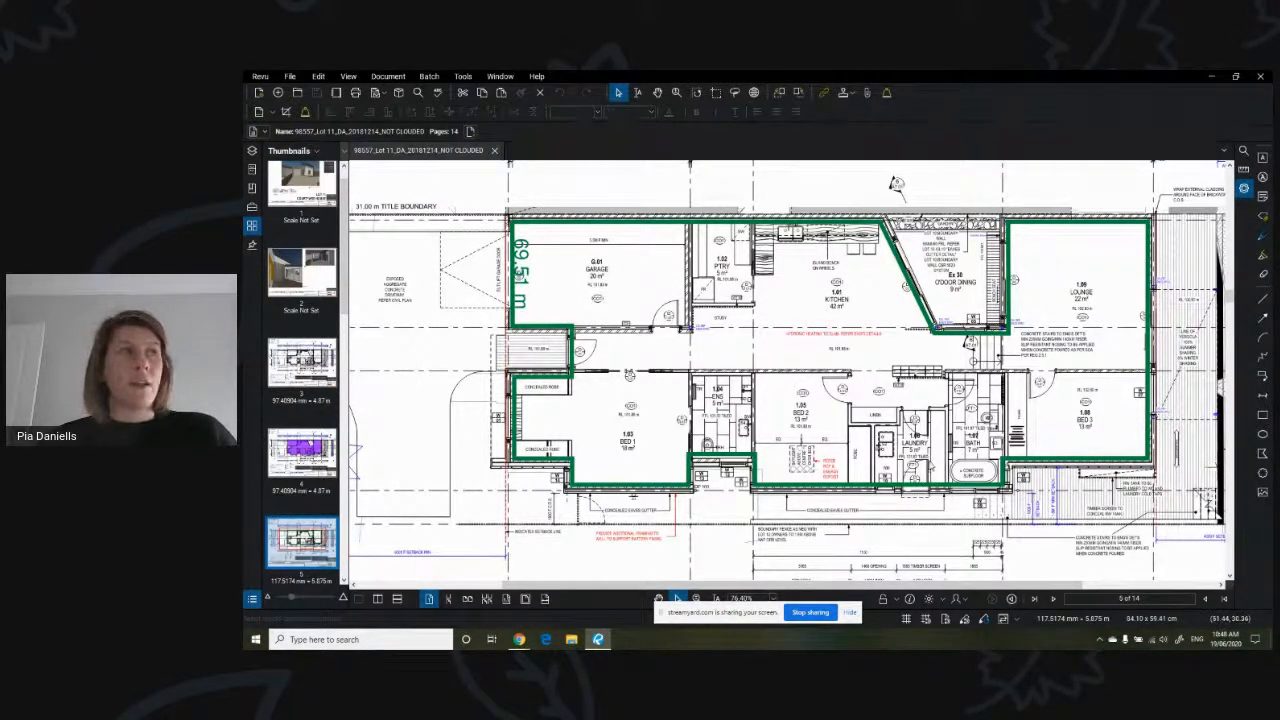
scroll(302, 492, down, 3)
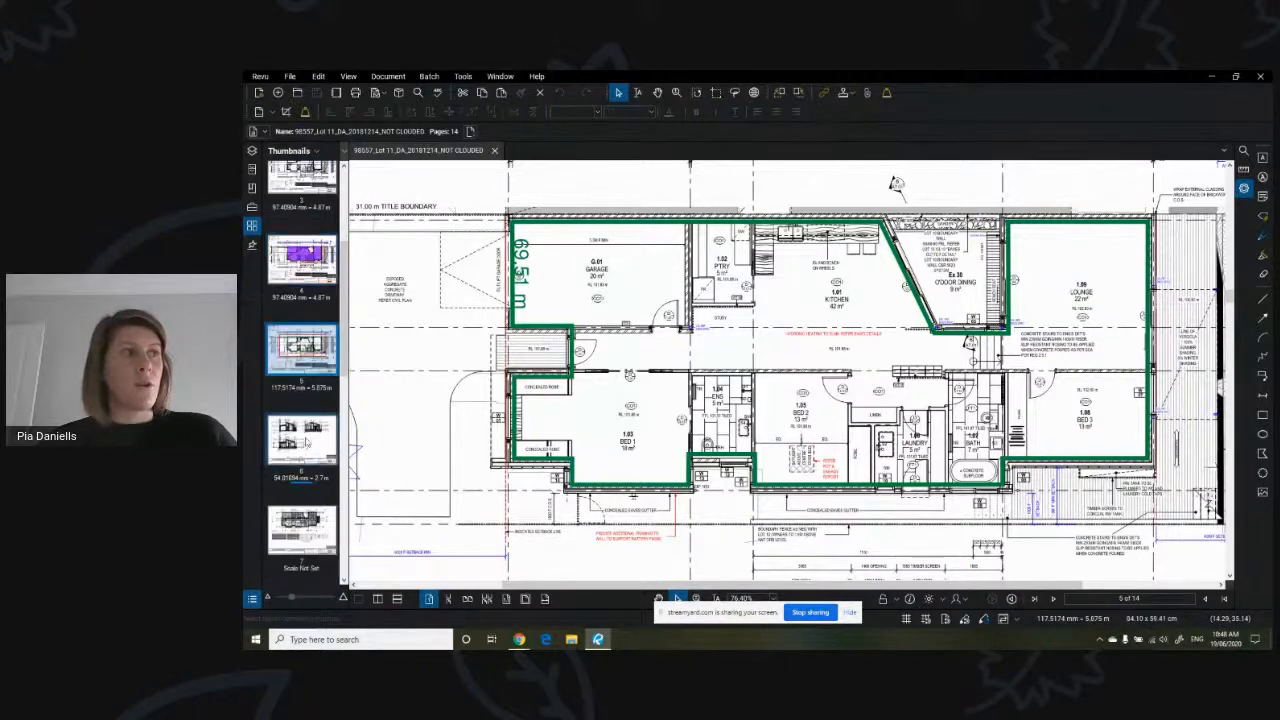
click(302, 440)
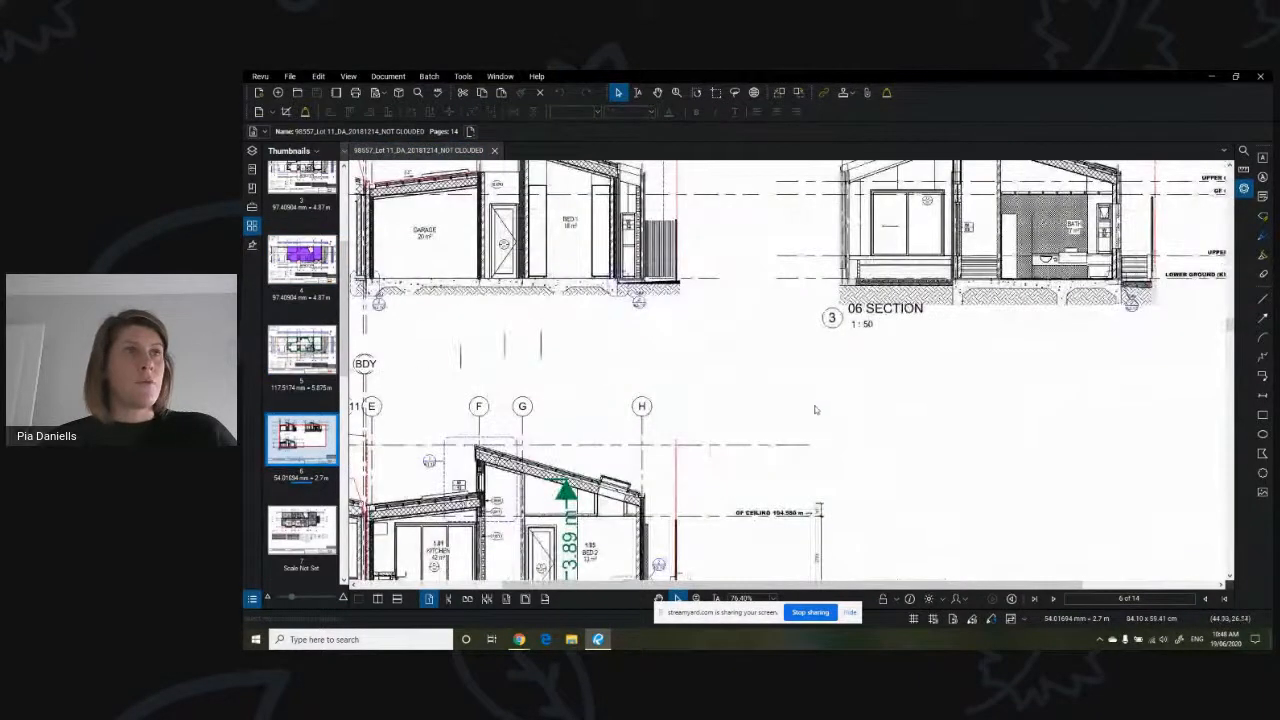
scroll(818, 412, down, 2)
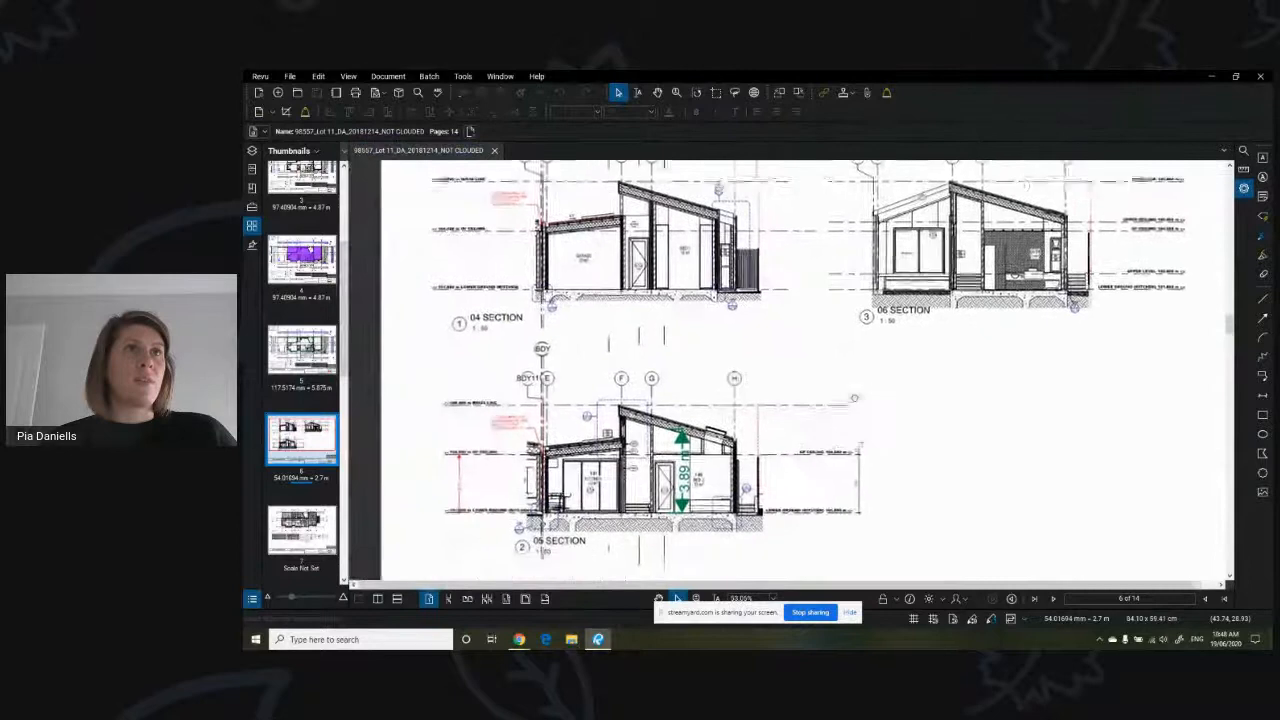
scroll(862, 360, down, 1)
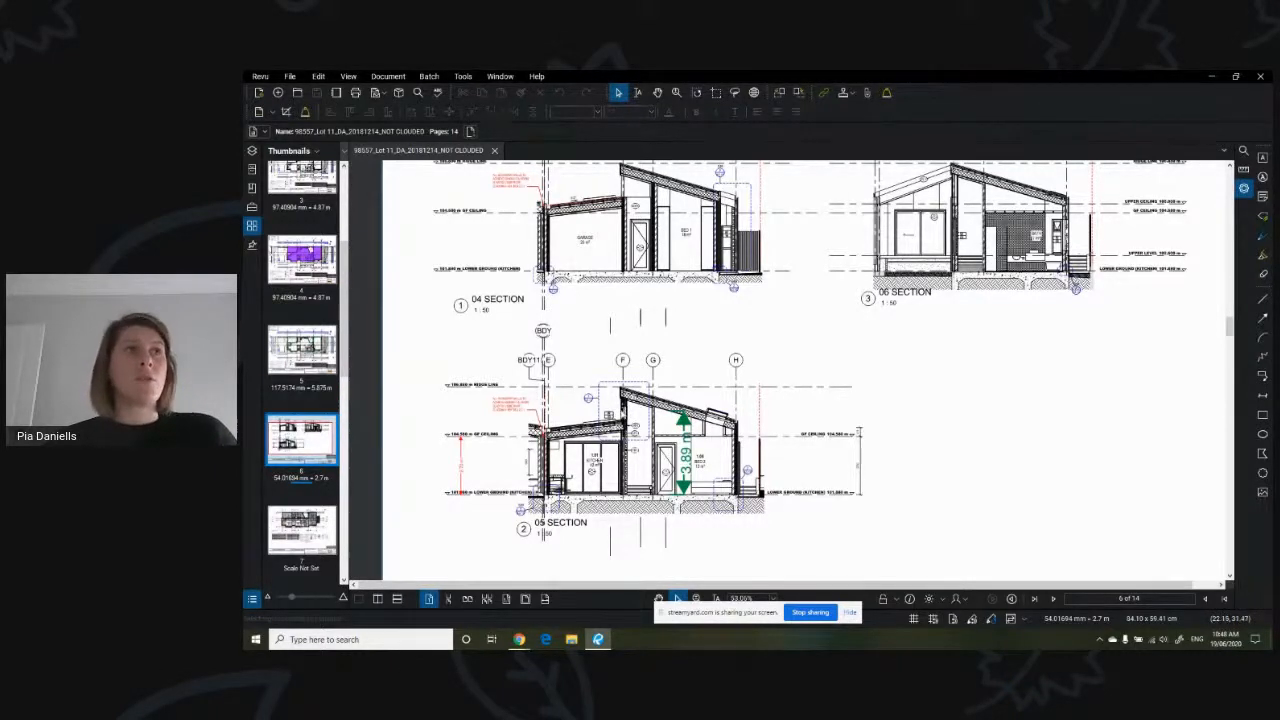
scroll(628, 412, up, 1)
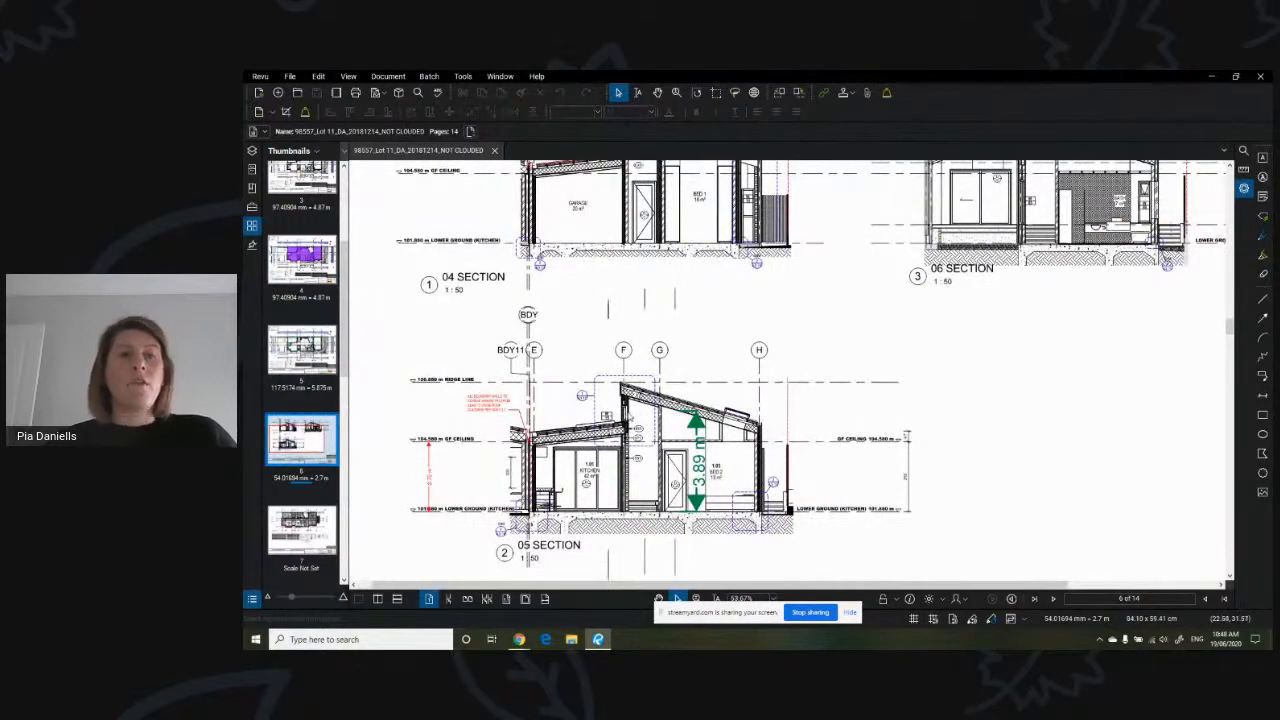
scroll(628, 412, up, 2)
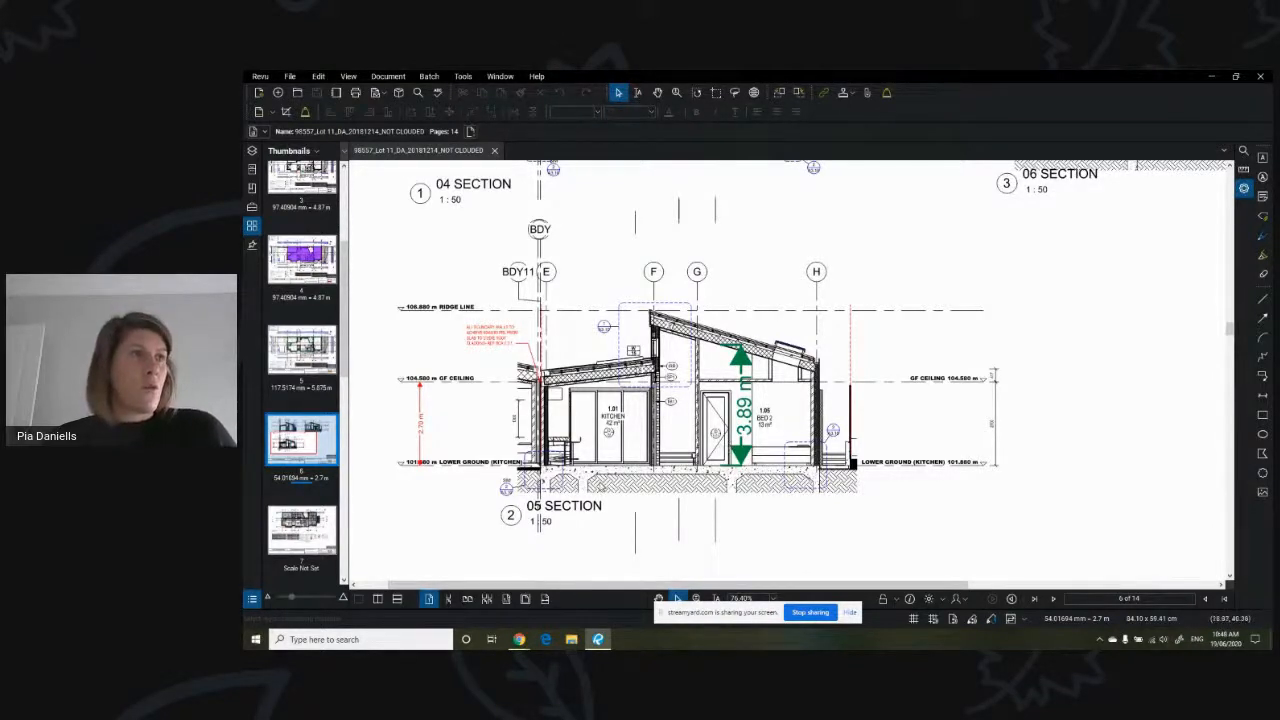
click(302, 350)
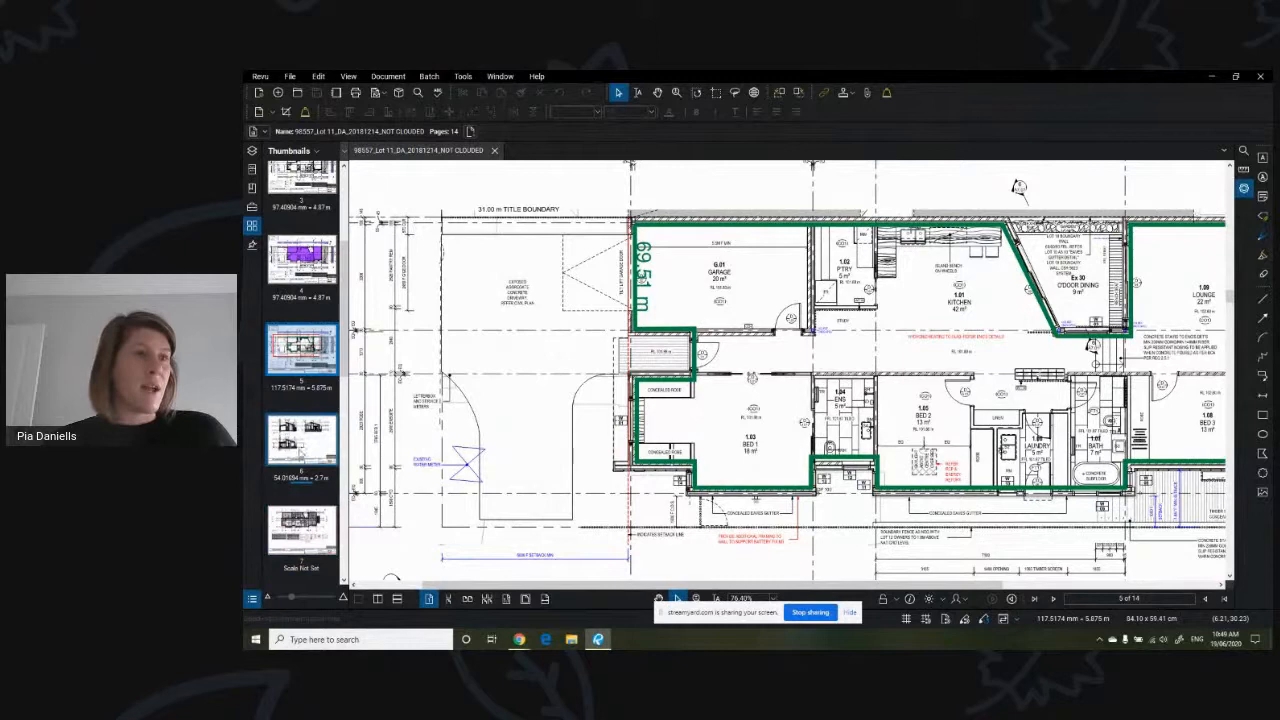
- Return to Hubble and enter 270.4 as the total wall area
click(517, 640)
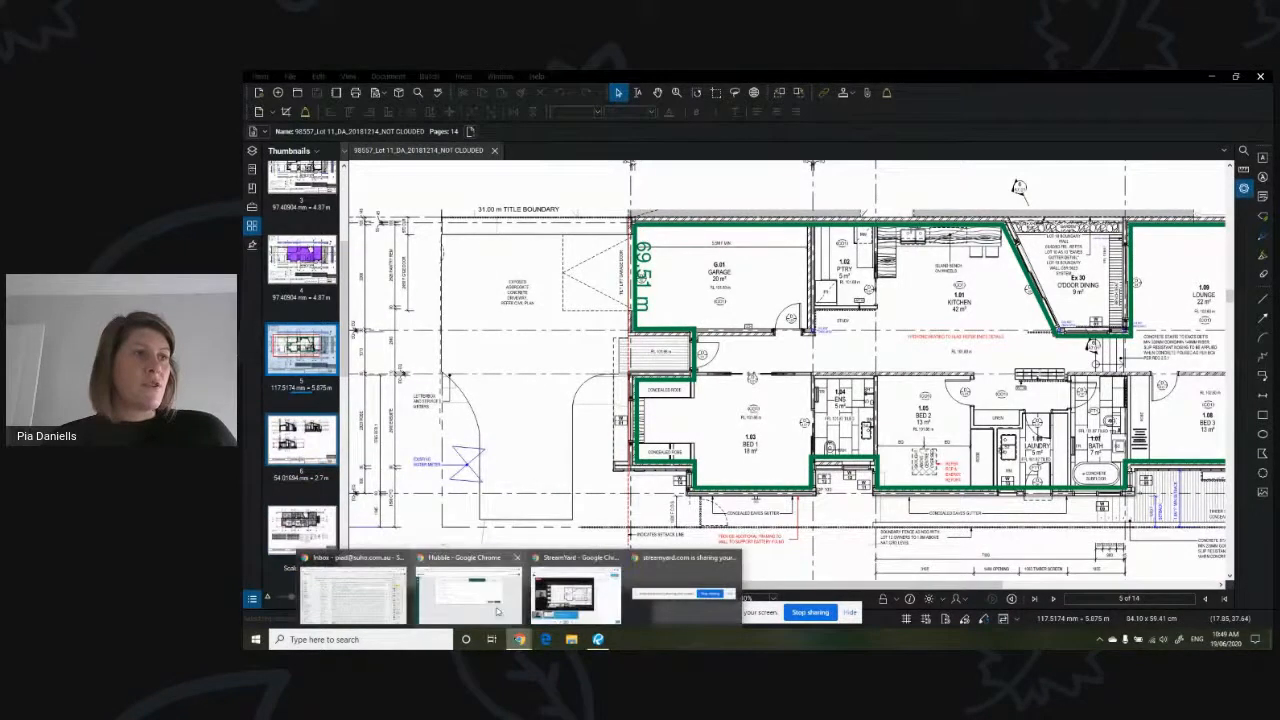
click(468, 595)
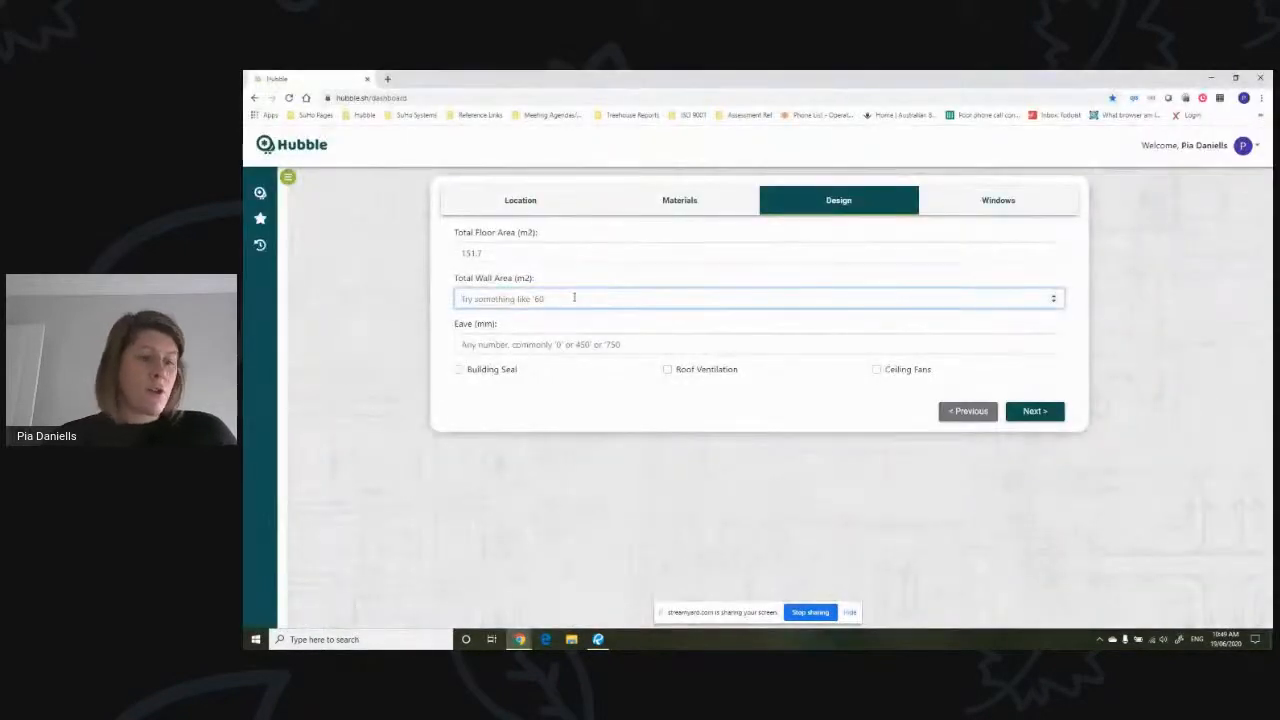
text(270.)
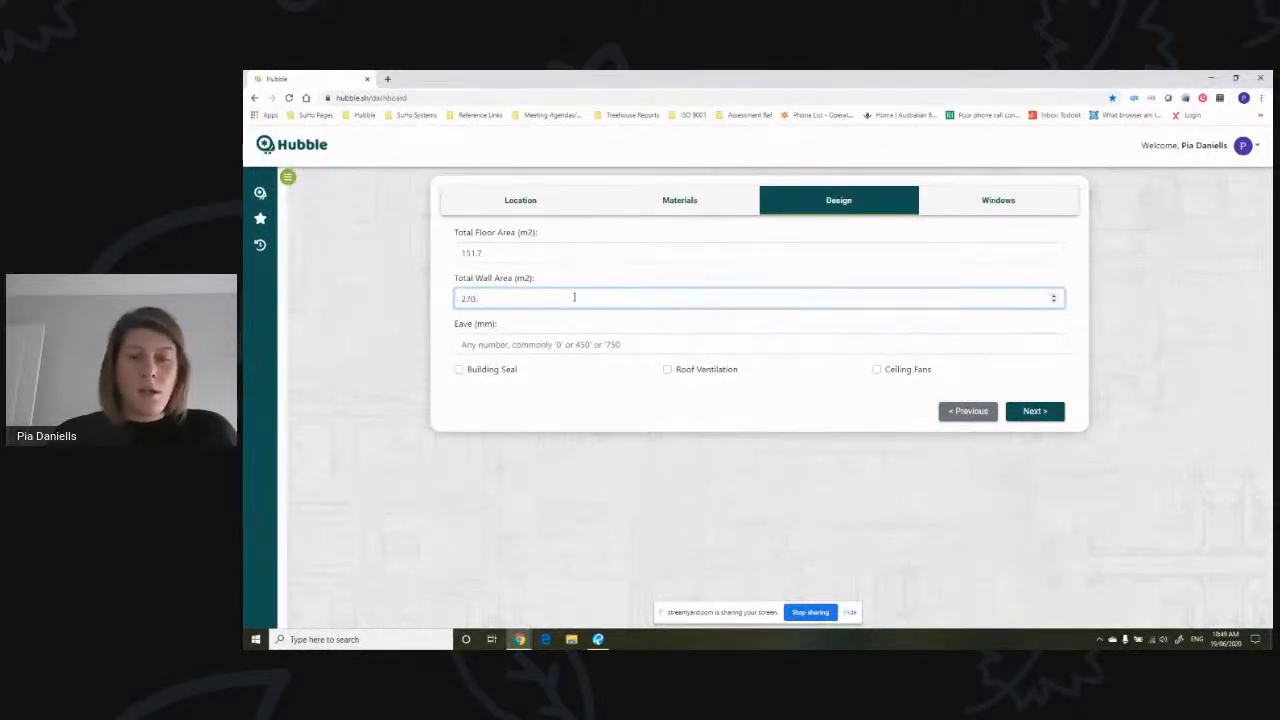
text(4)
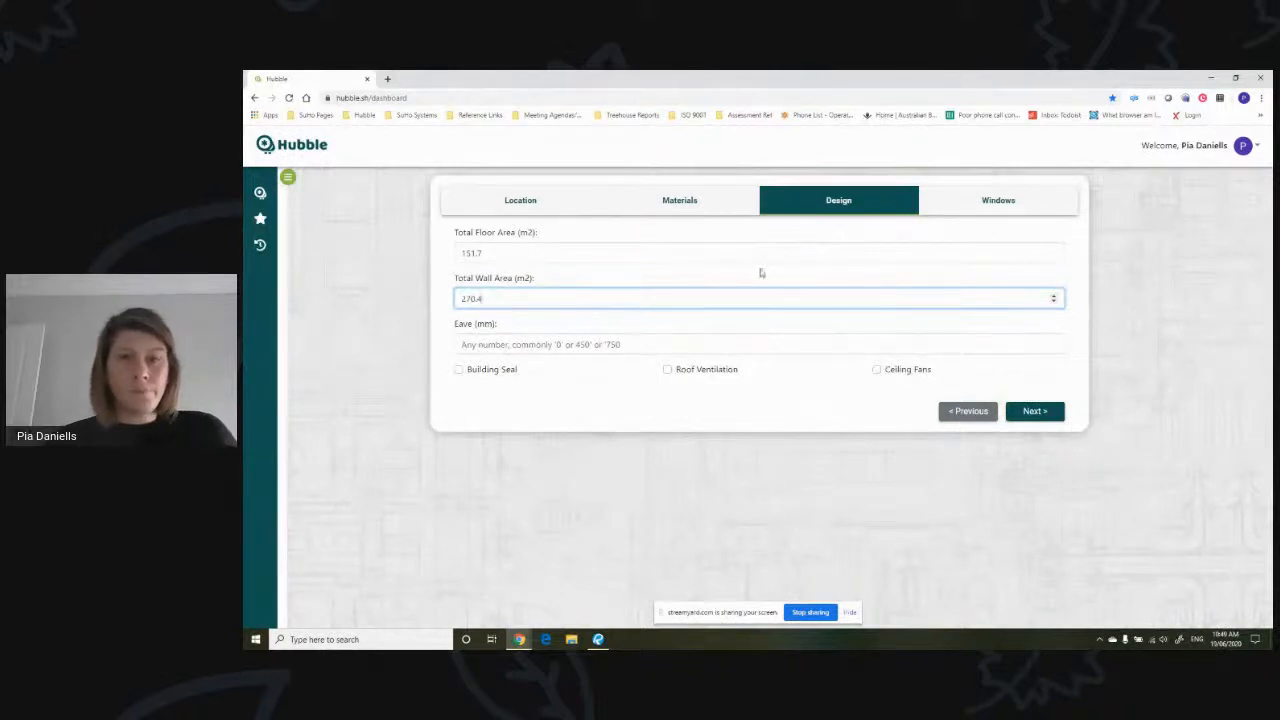
- Switch to Revu and examine the page 5 floor plan and the page 2 3D views for eaves
click(605, 344)
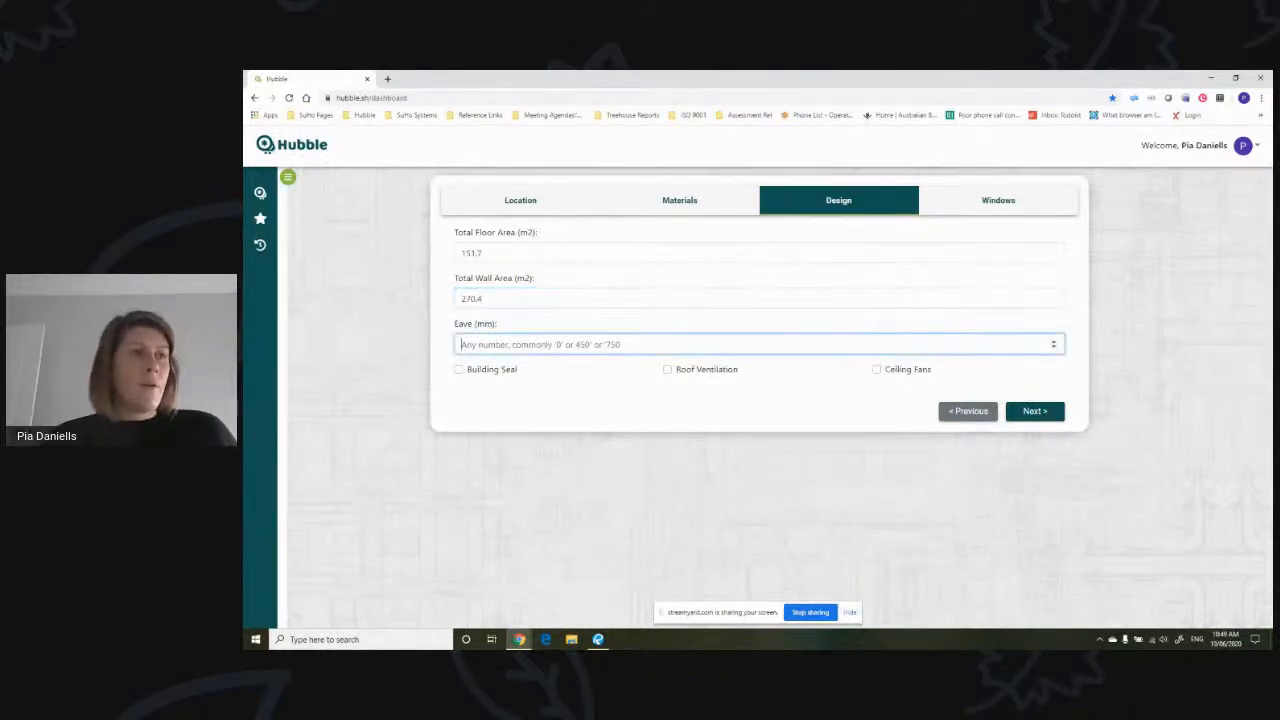
click(598, 639)
scroll(872, 177, up, 2)
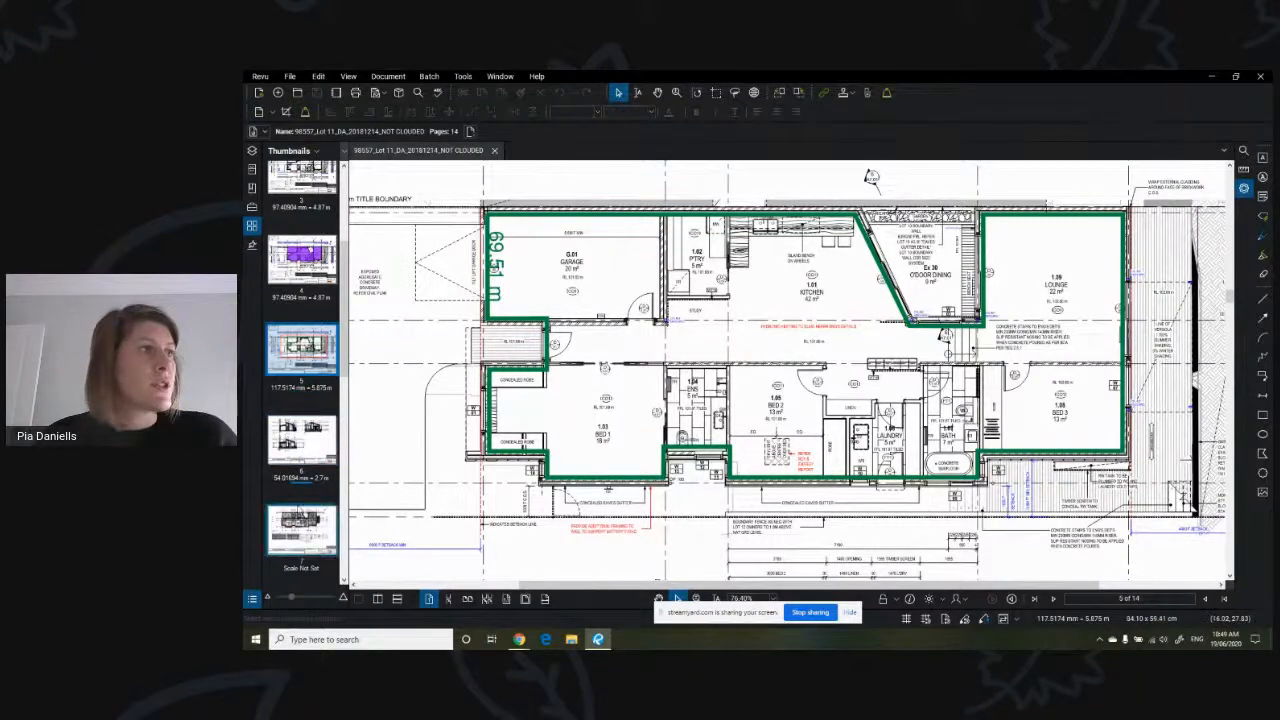
scroll(302, 500, down, 3)
scroll(300, 522, up, 3)
scroll(300, 522, up, 3)
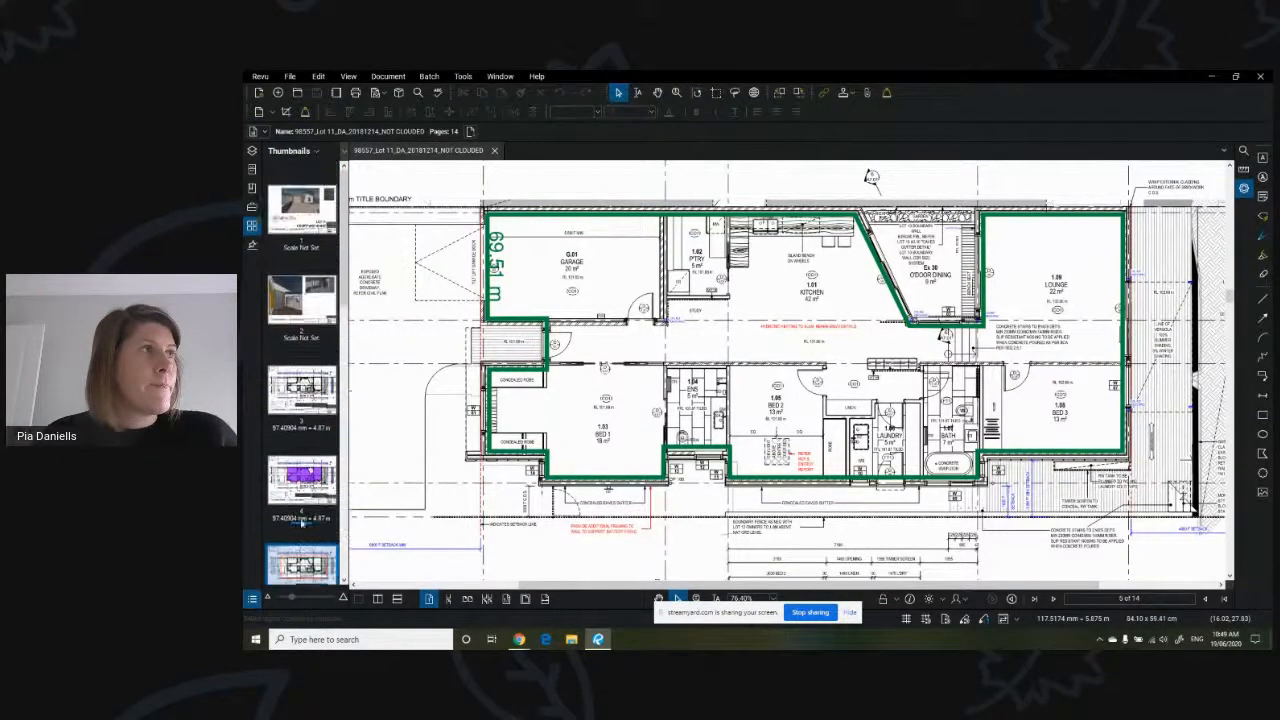
click(302, 298)
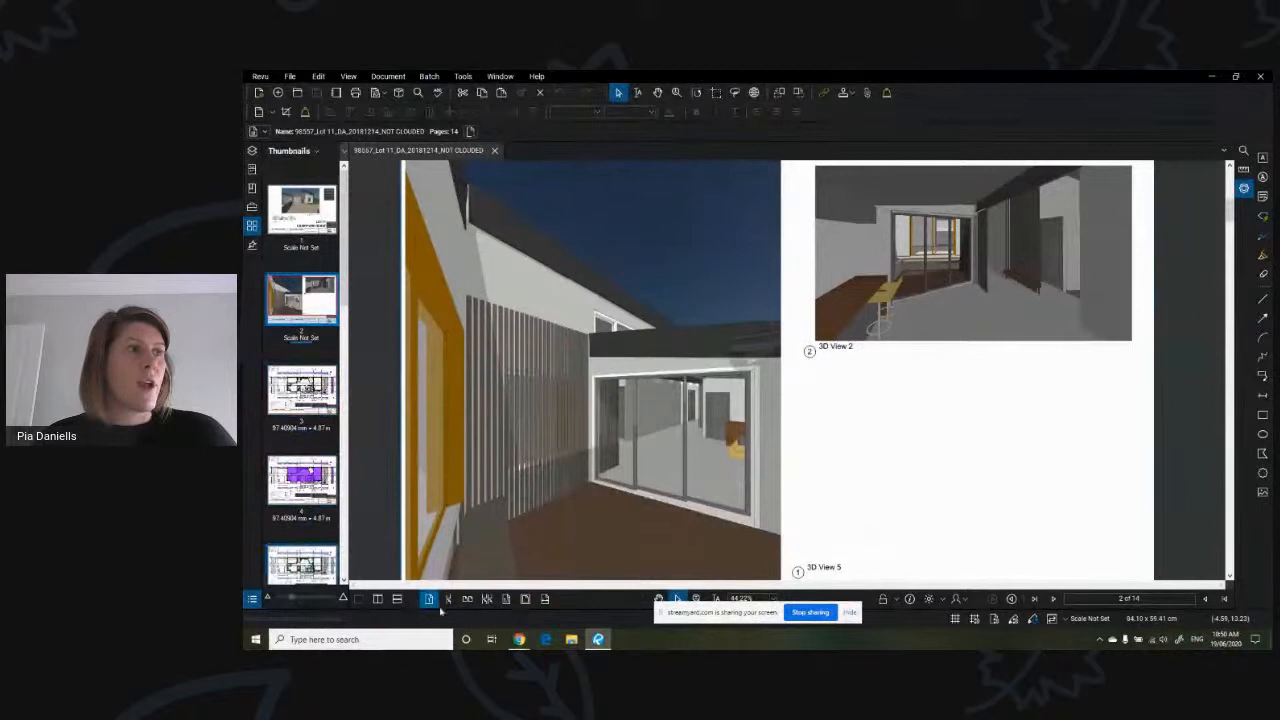
- Return to Hubble, set the eave to 0 mm and enable Building Seal
click(519, 639)
click(495, 607)
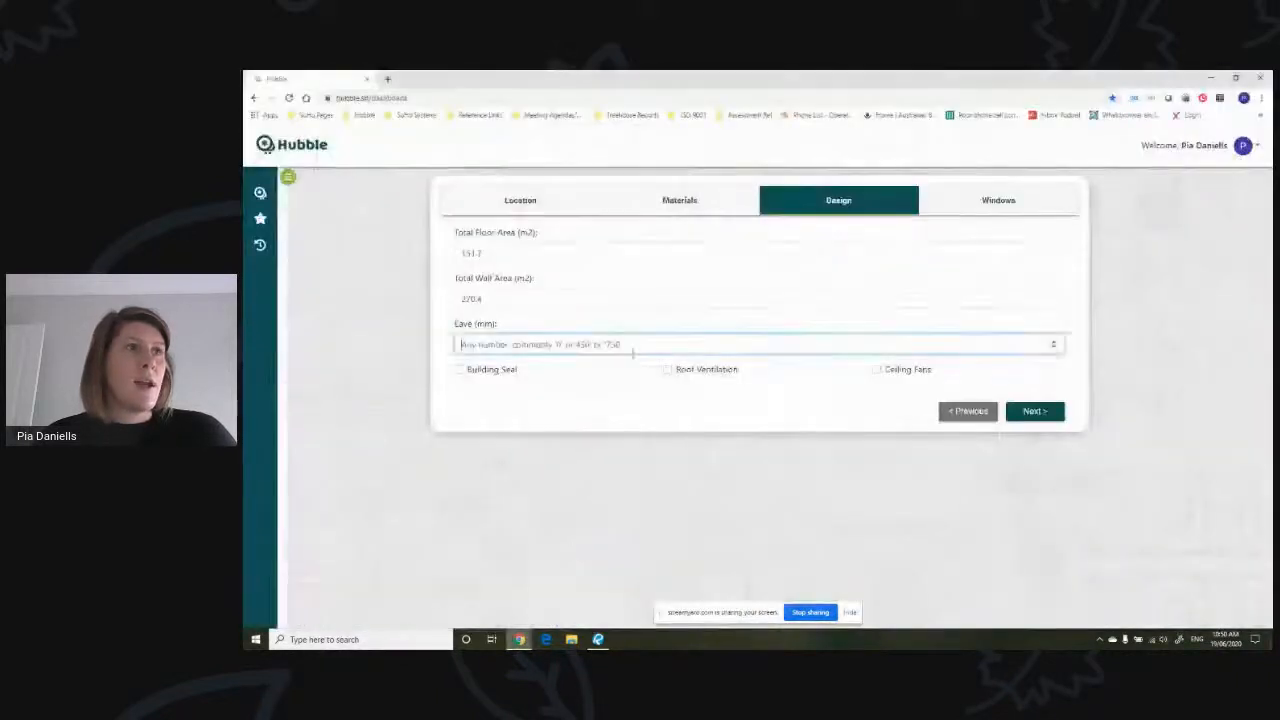
text(0)
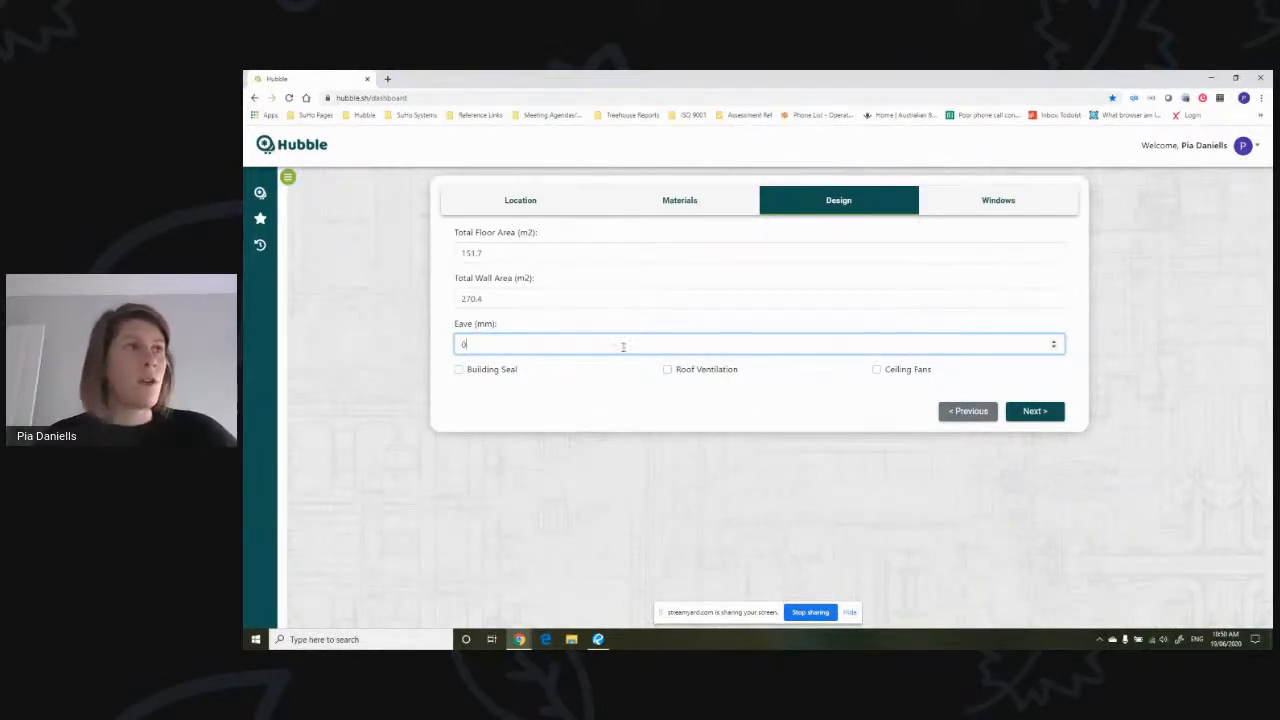
click(484, 370)
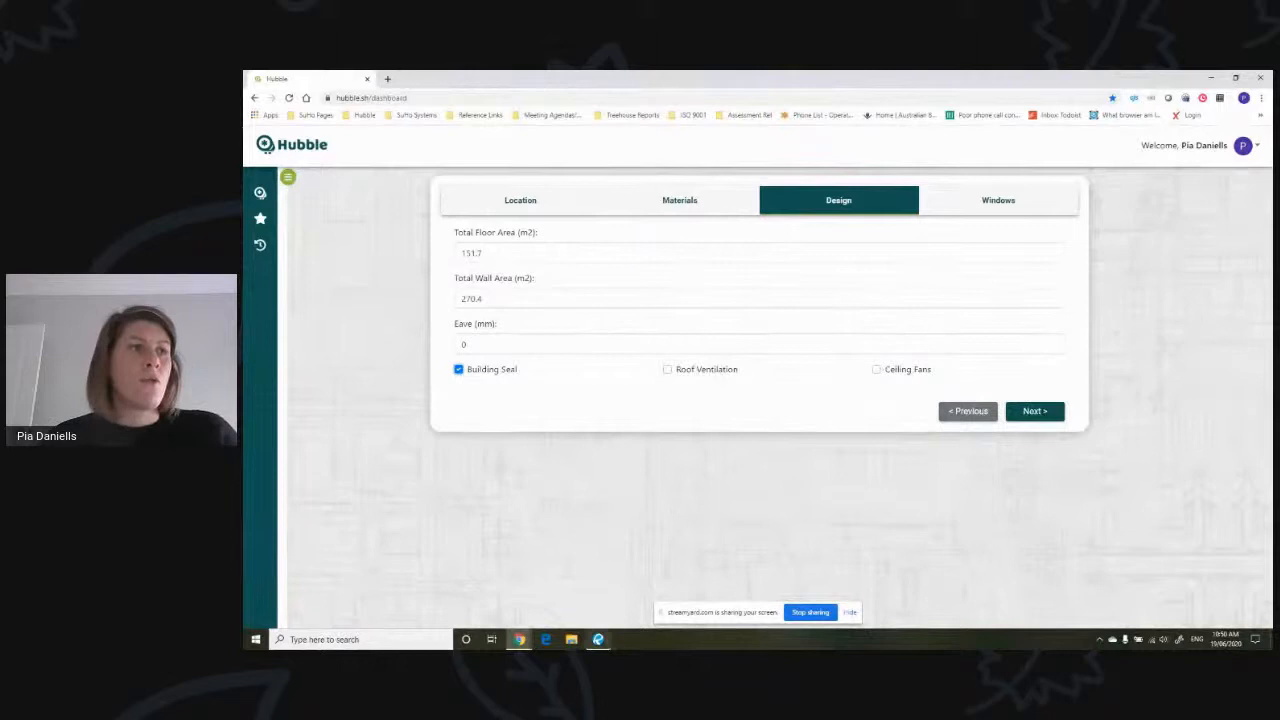
- Check the ceiling plan on page 7 in Revu for fans, then enable Ceiling Fans in Hubble
click(598, 639)
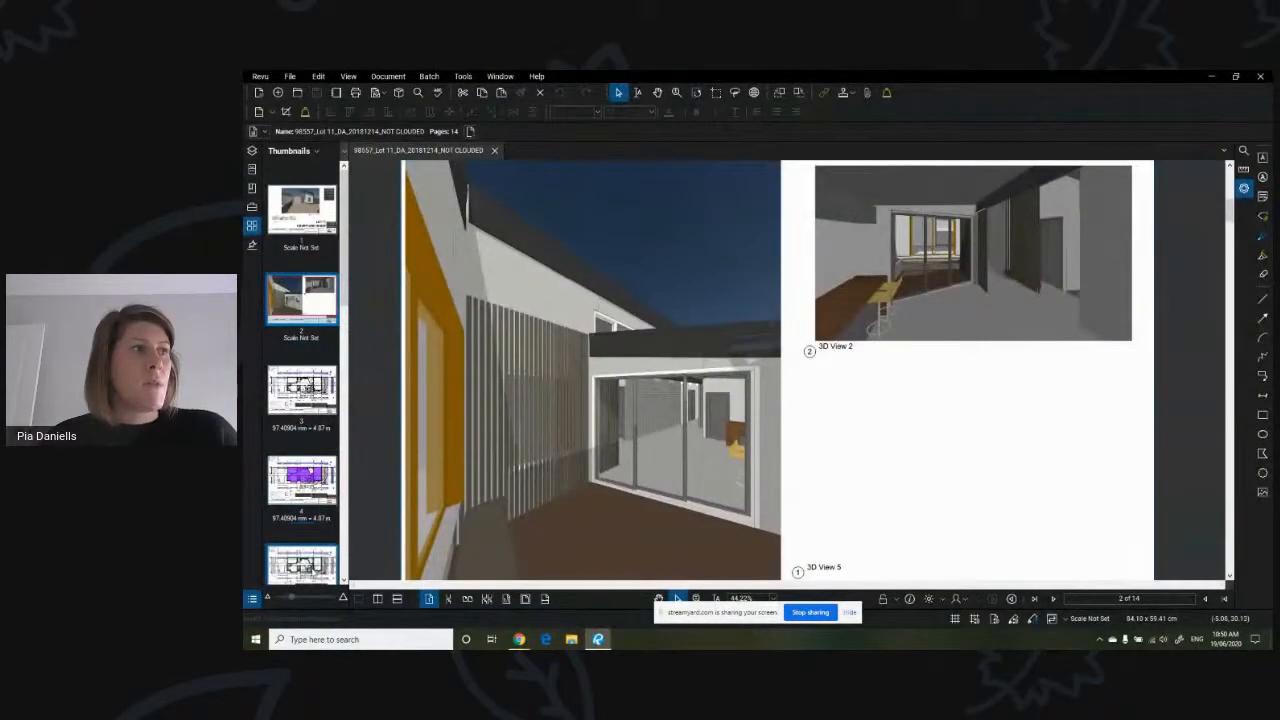
scroll(312, 549, down, 3)
click(310, 547)
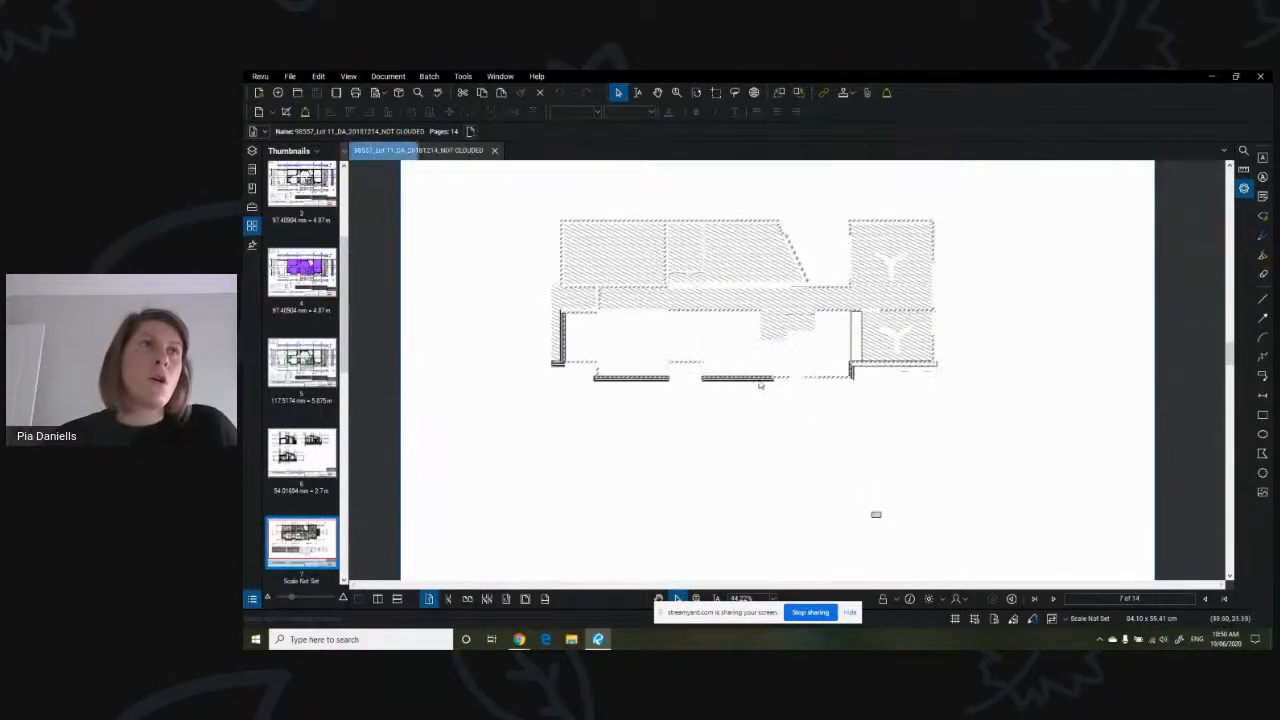
scroll(1078, 343, up, 1)
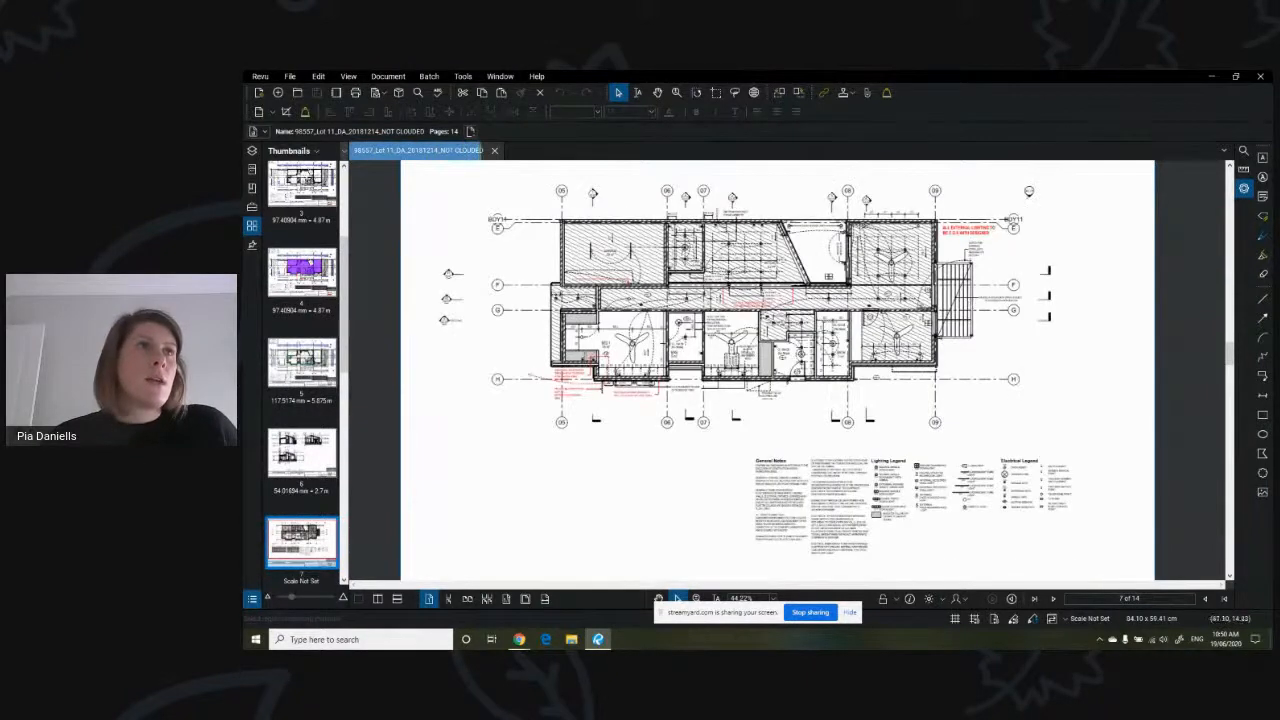
scroll(748, 346, up, 1)
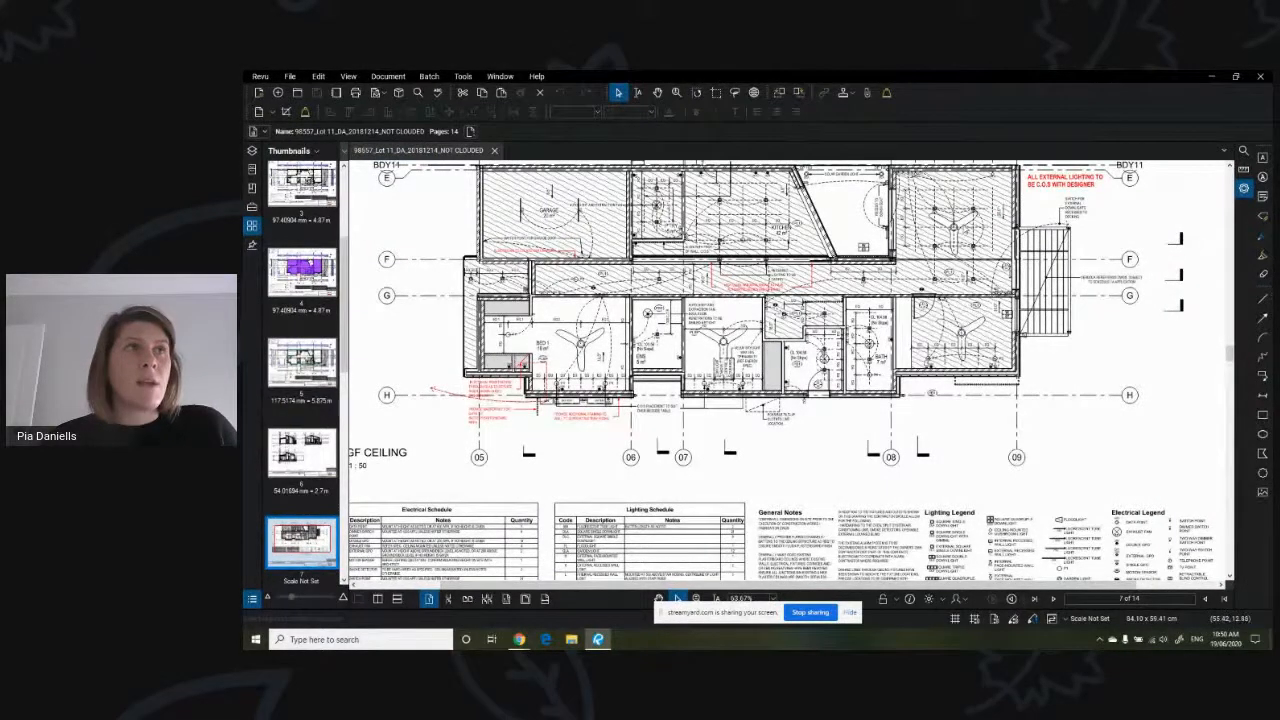
mouse_move(519, 639)
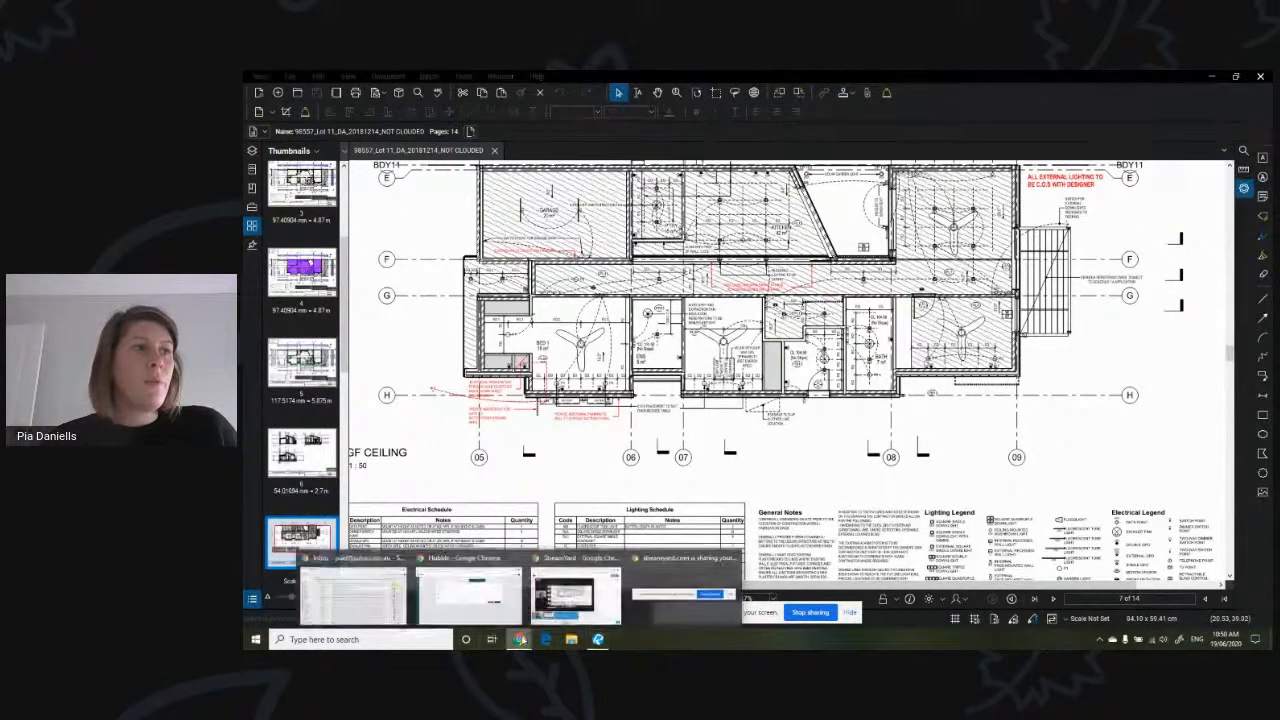
click(468, 588)
click(922, 372)
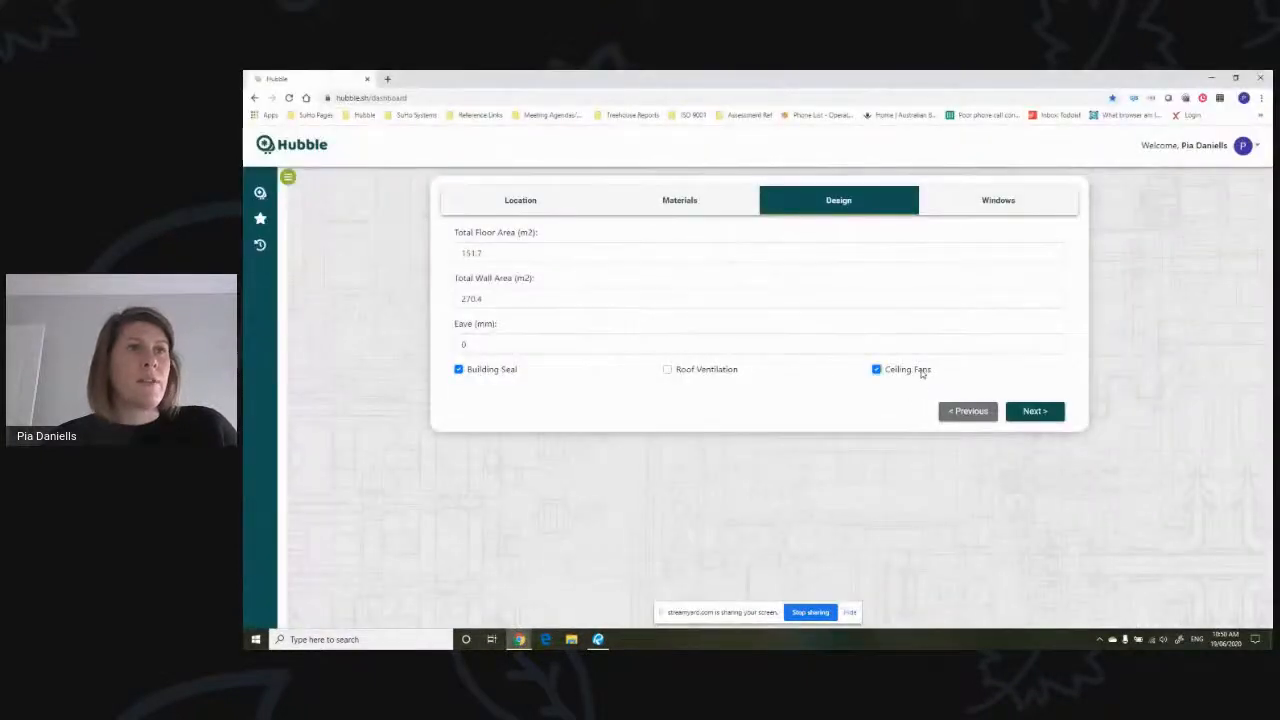
- Proceed to the Windows section, then switch to Revu and examine the window elevations on page 14
click(1036, 416)
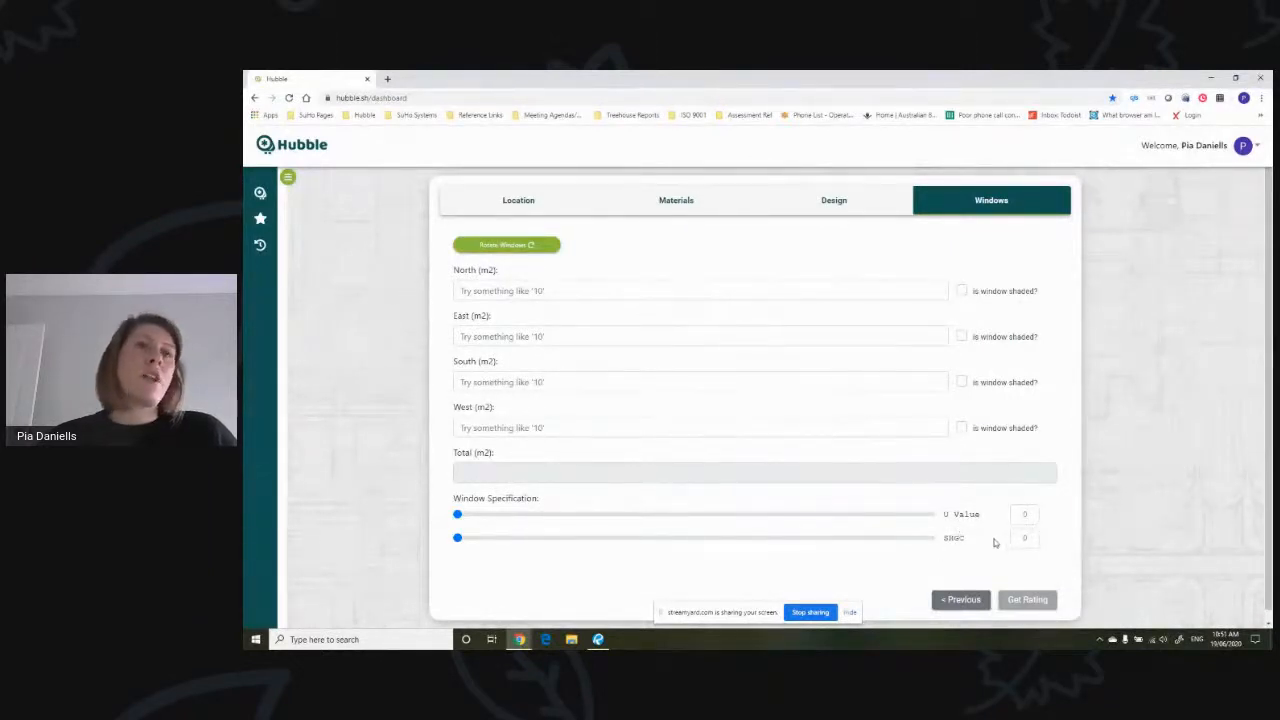
click(588, 290)
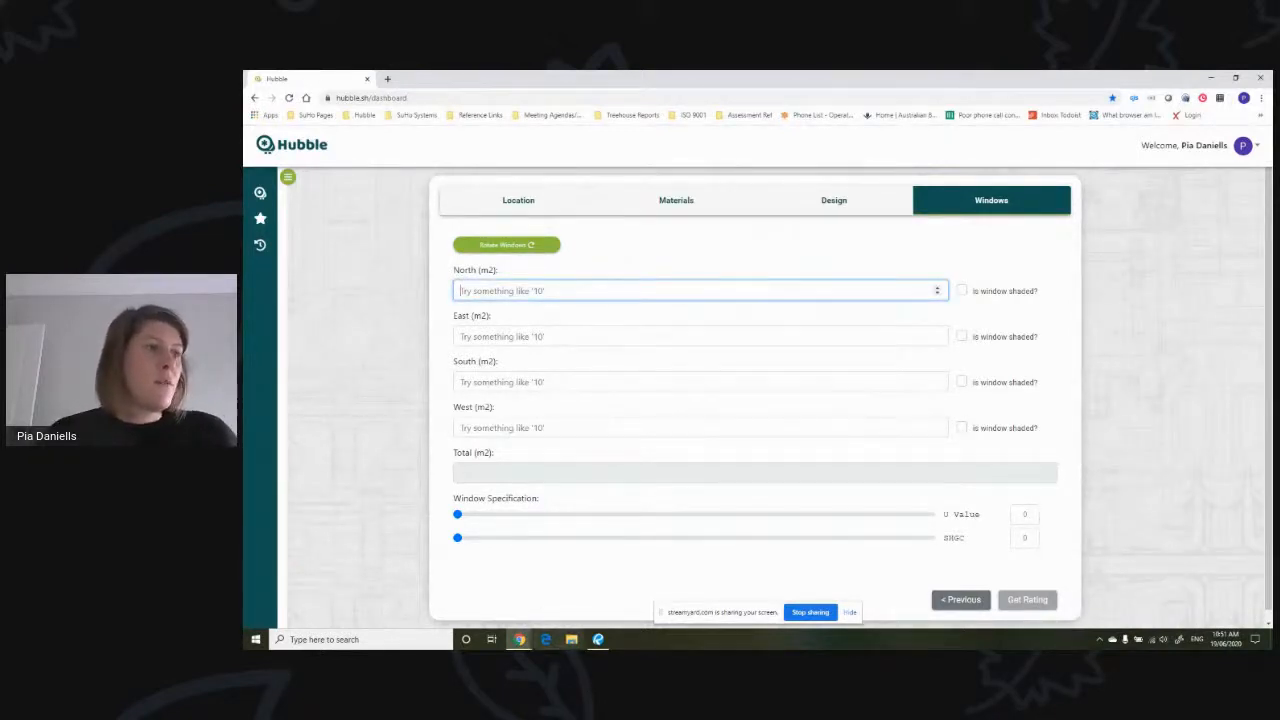
click(597, 639)
scroll(279, 549, down, 5)
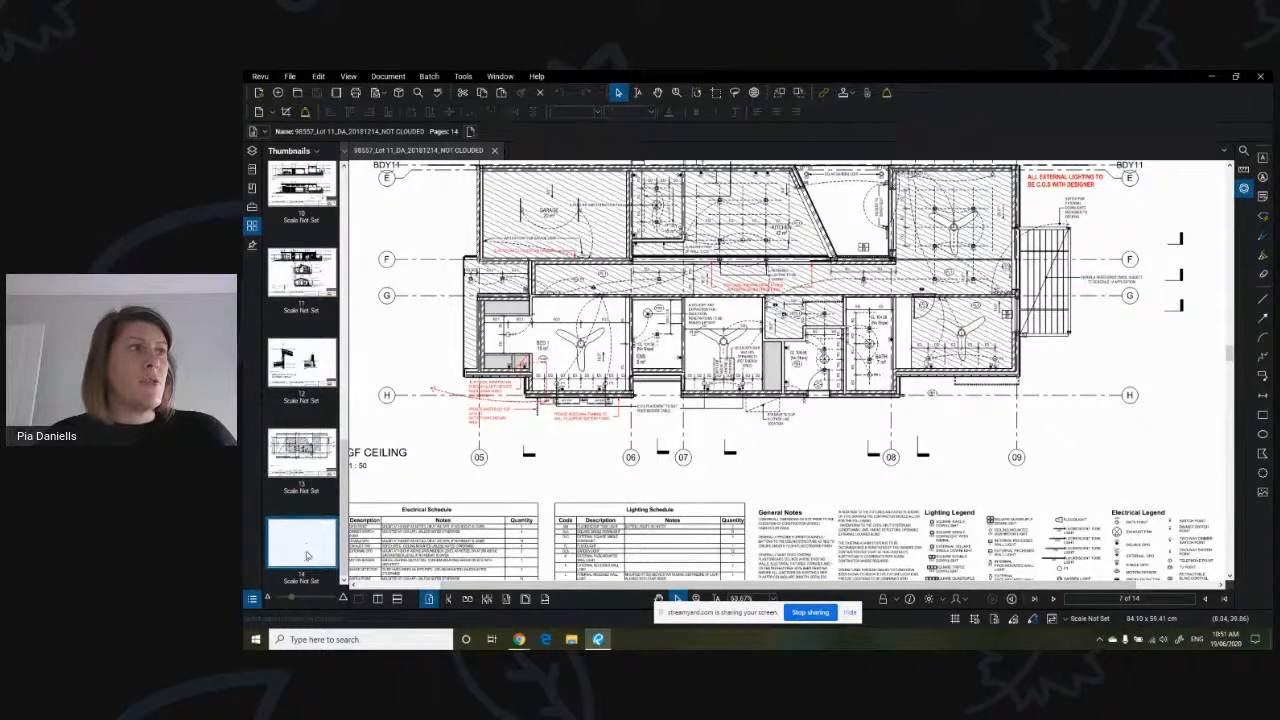
click(310, 544)
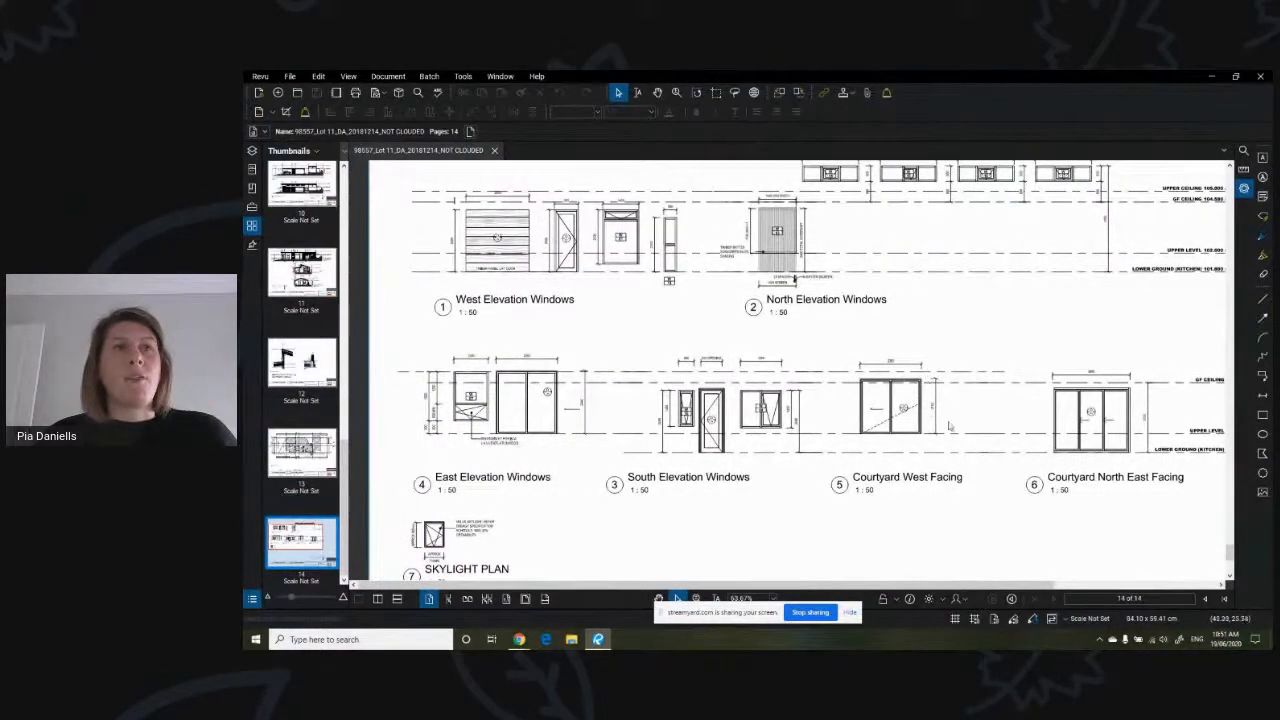
drag(1059, 337, 1054, 351)
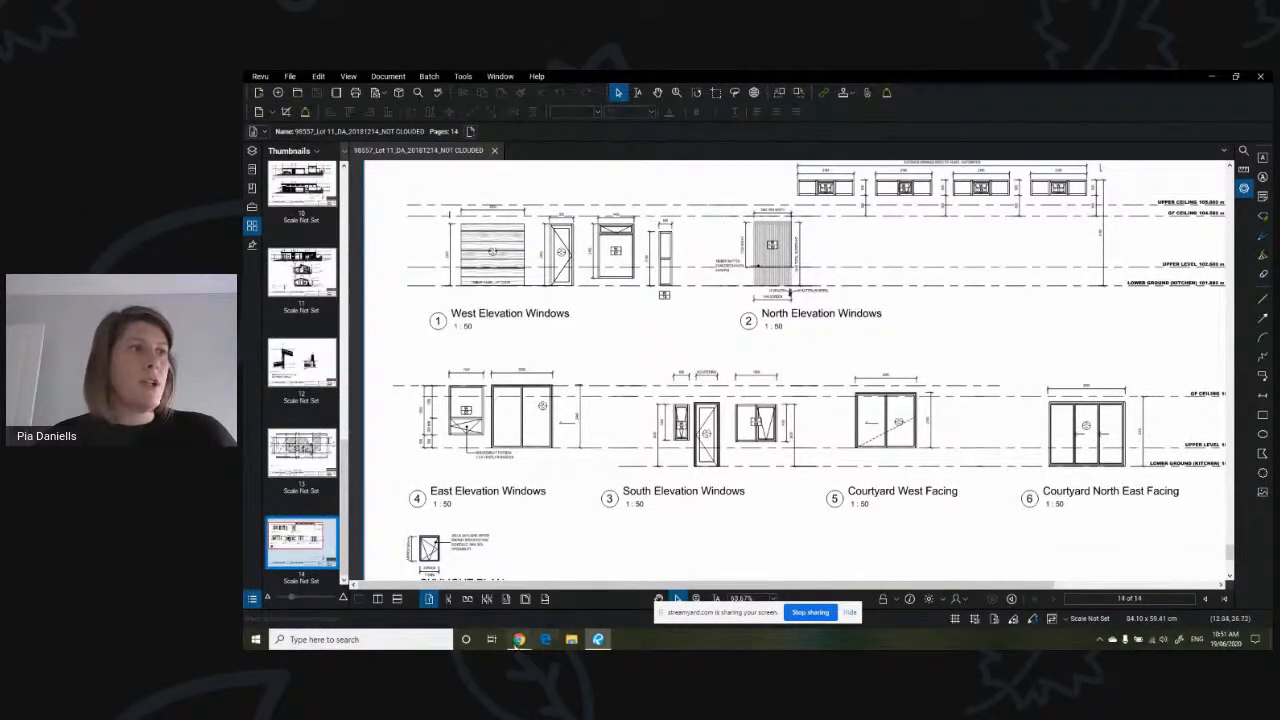
- Return to Hubble and enter window areas of 15.8 m2 for north and 8.4 m2 for east, marking the east windows as shaded
click(518, 640)
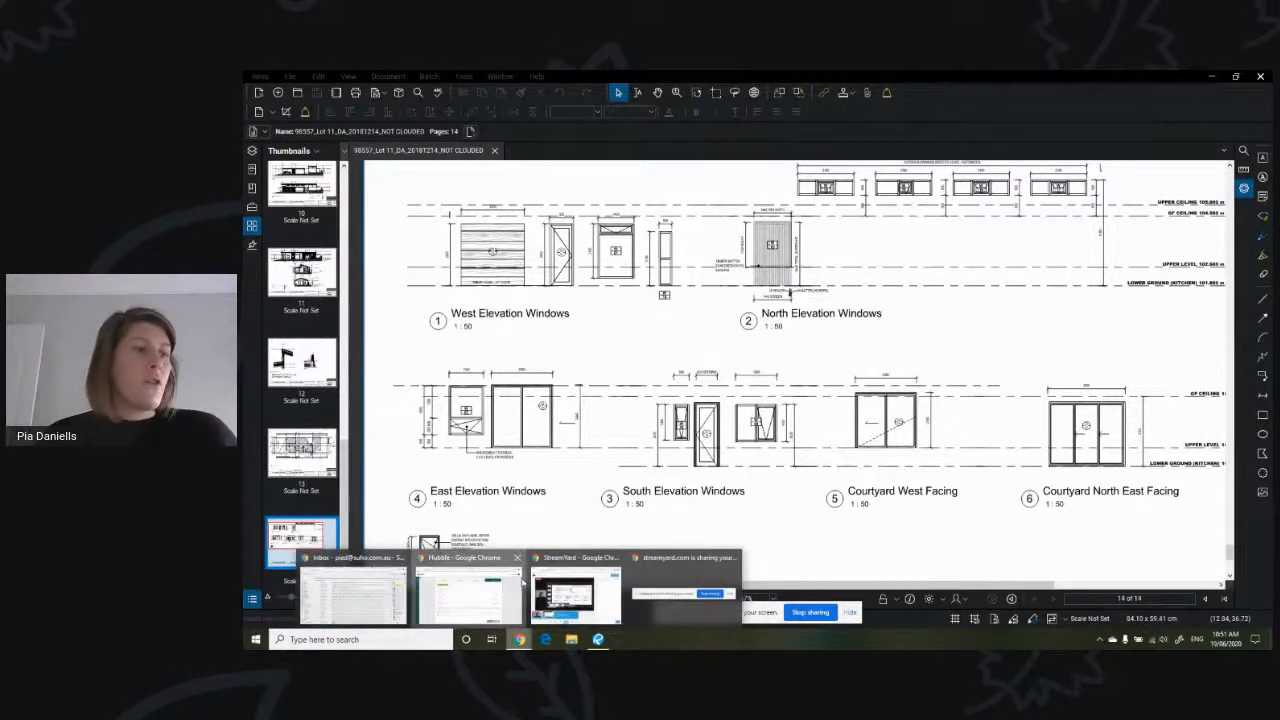
click(518, 585)
text(15.8)
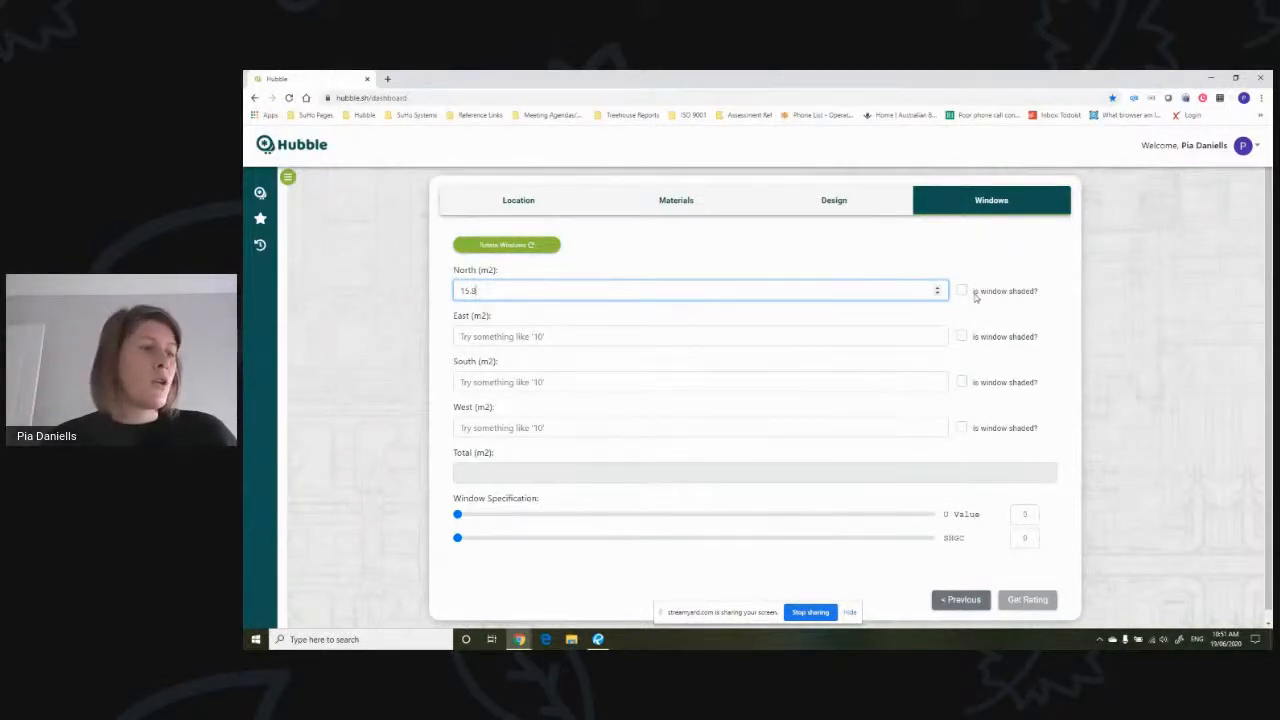
click(600, 337)
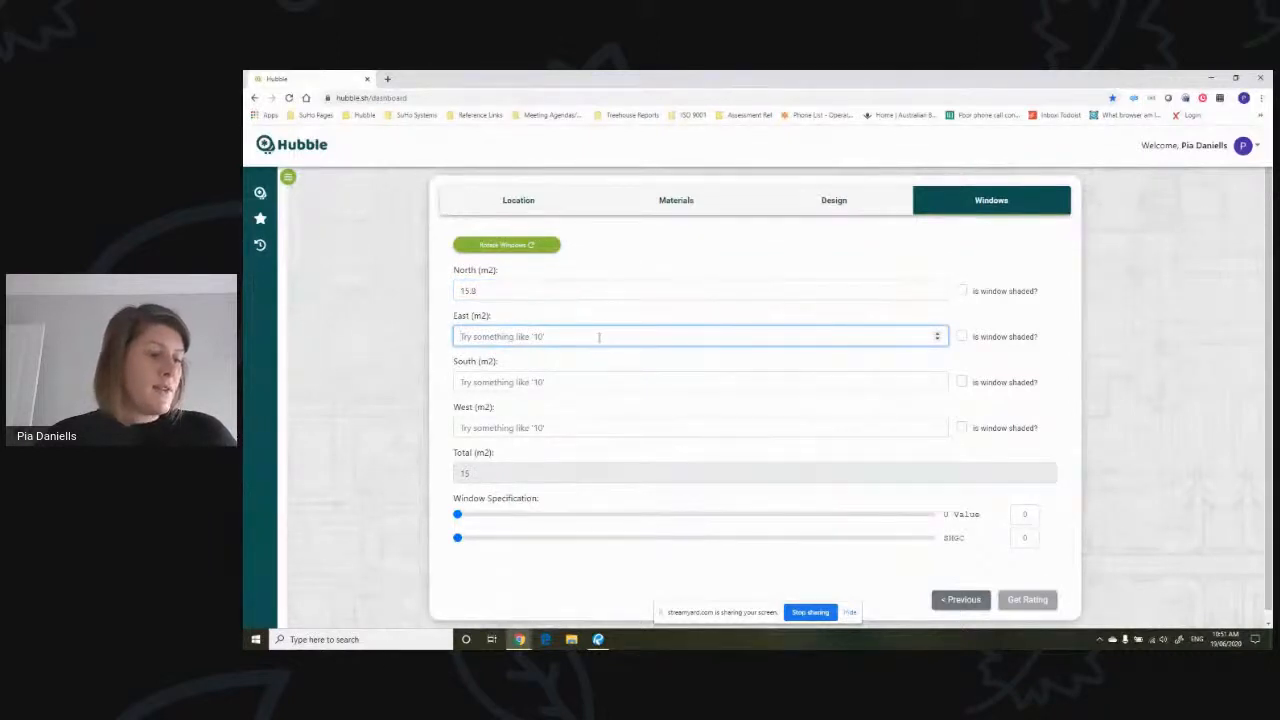
text(8.4)
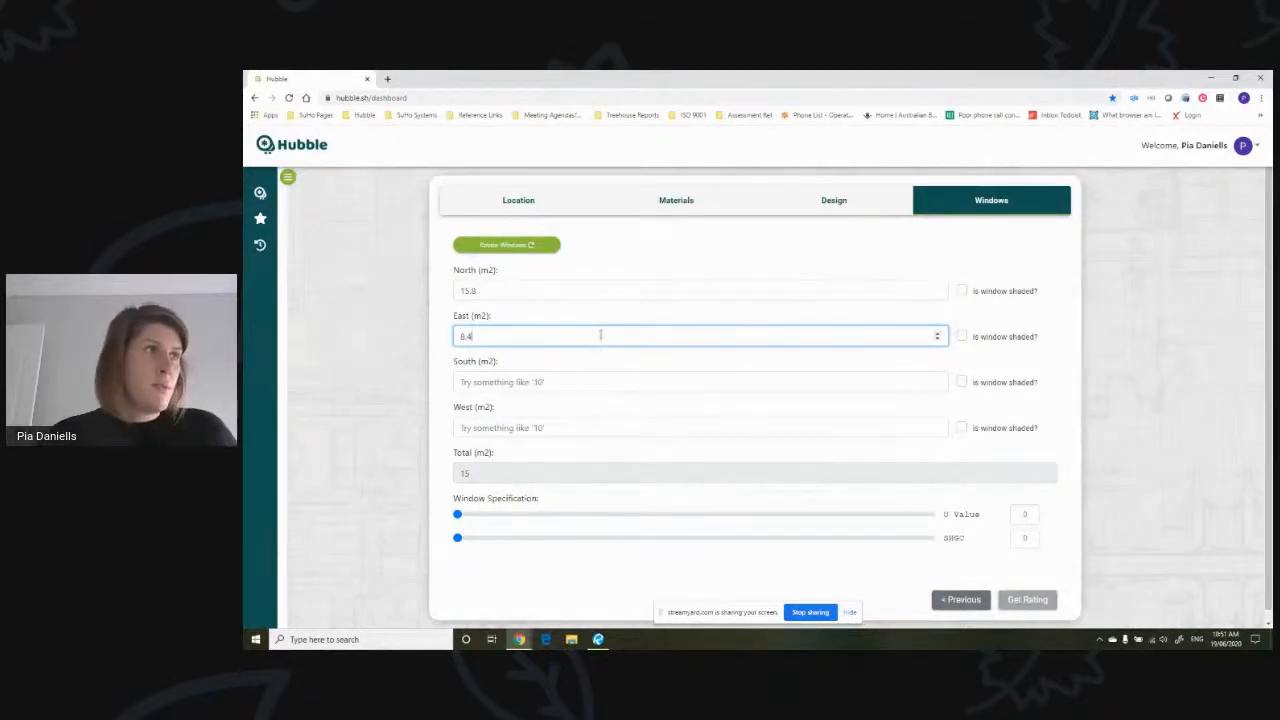
click(961, 337)
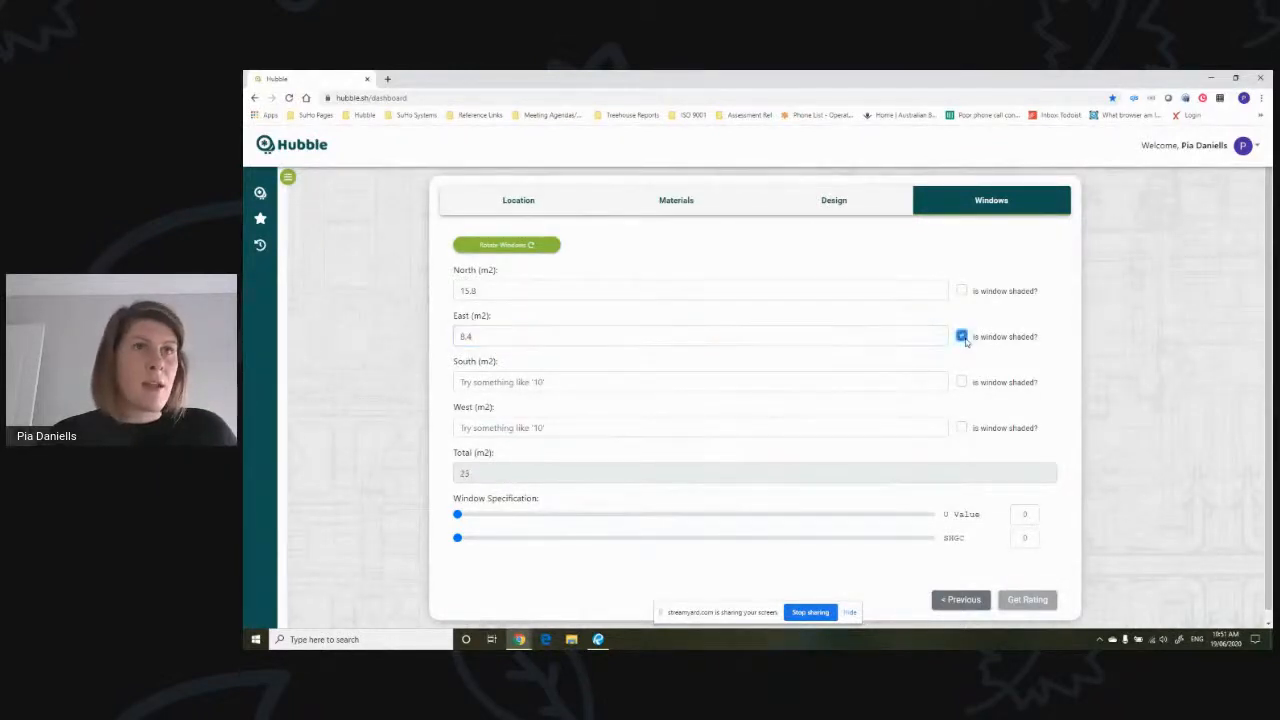
- Enter window areas of 5.1 m2 for south and 11.3 m2 for west
click(594, 382)
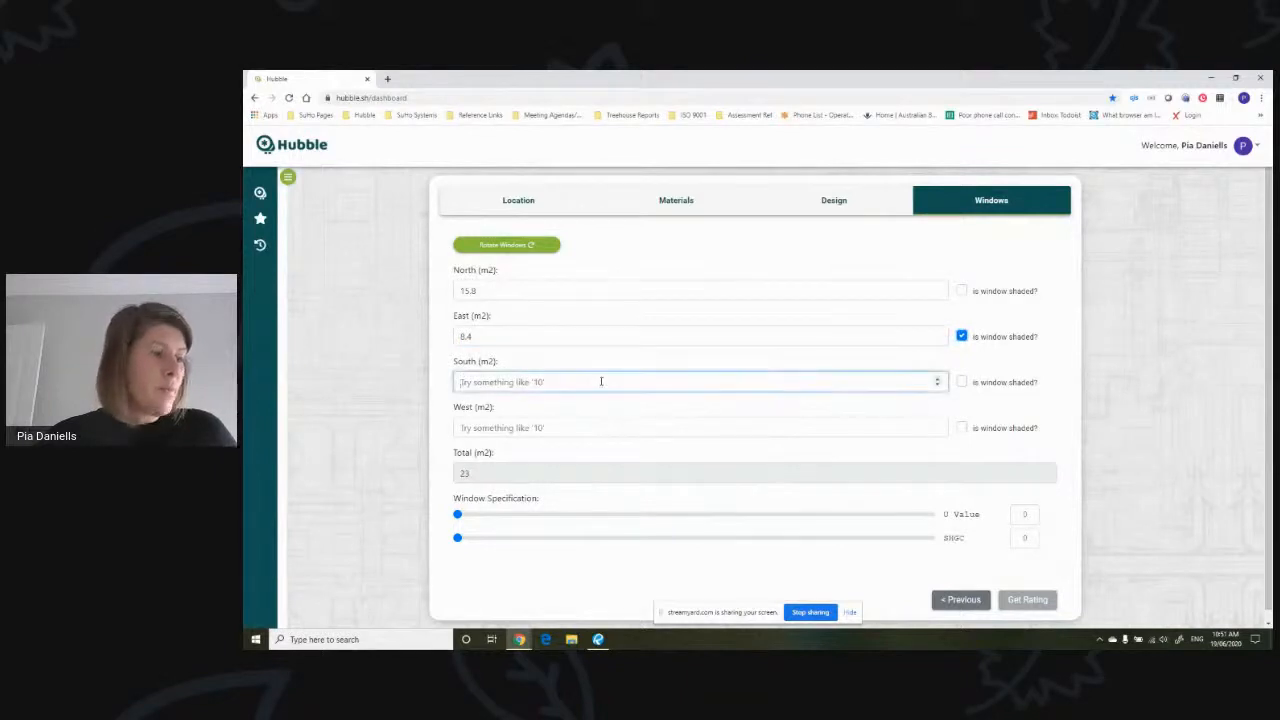
text(5.1)
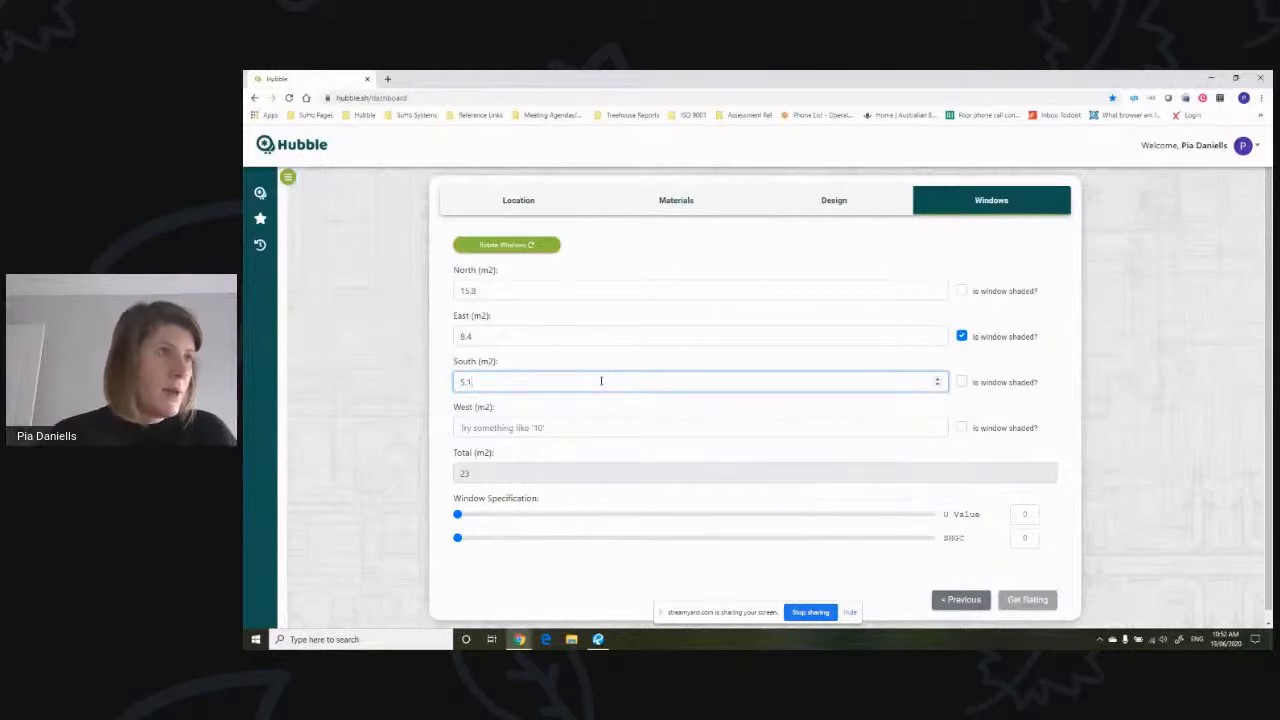
click(585, 427)
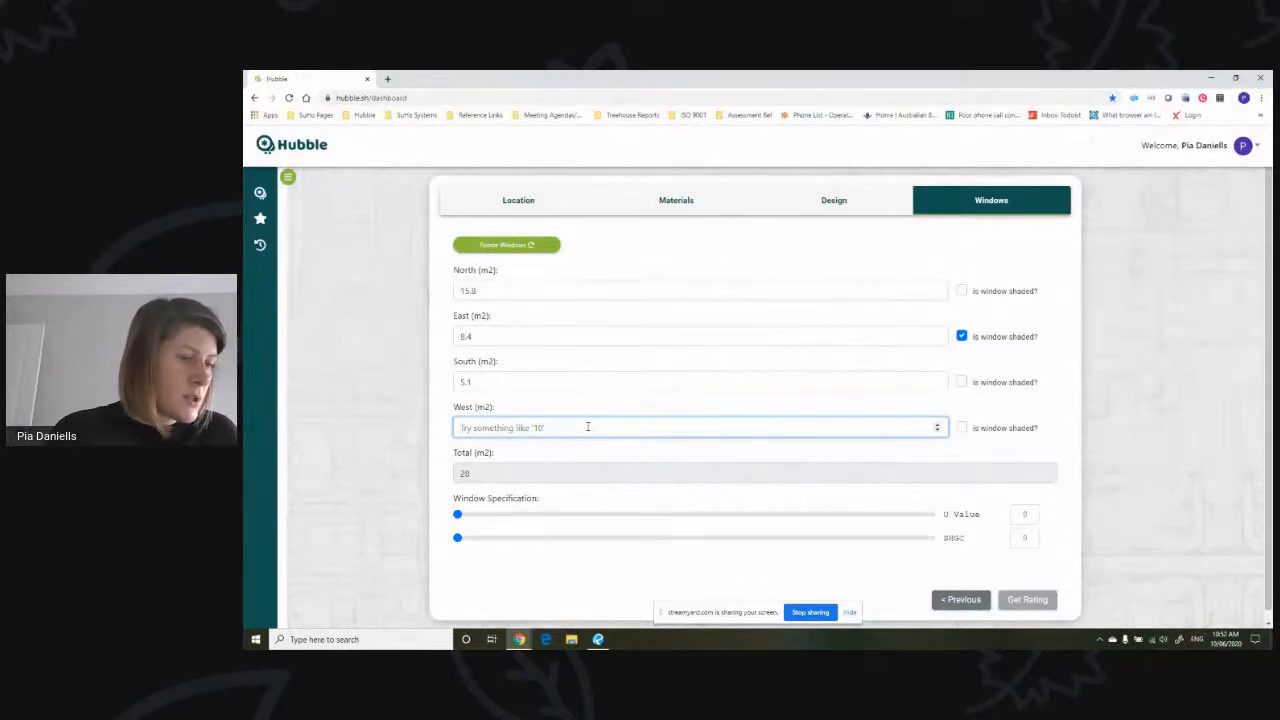
text(11.3)
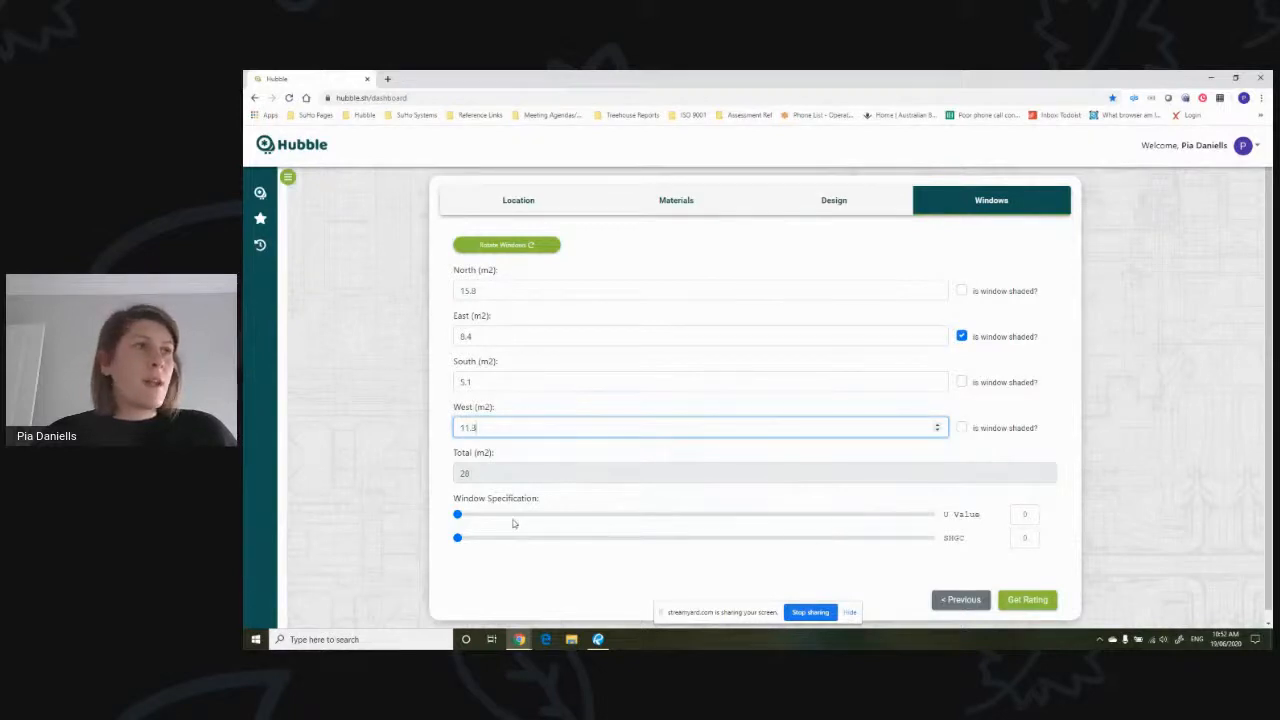
- Set the window specification to a U value of 3.6 and an SHGC of .47, and request the rating
drag(458, 514, 569, 516)
drag(457, 540, 604, 546)
drag(1017, 513, 1051, 516)
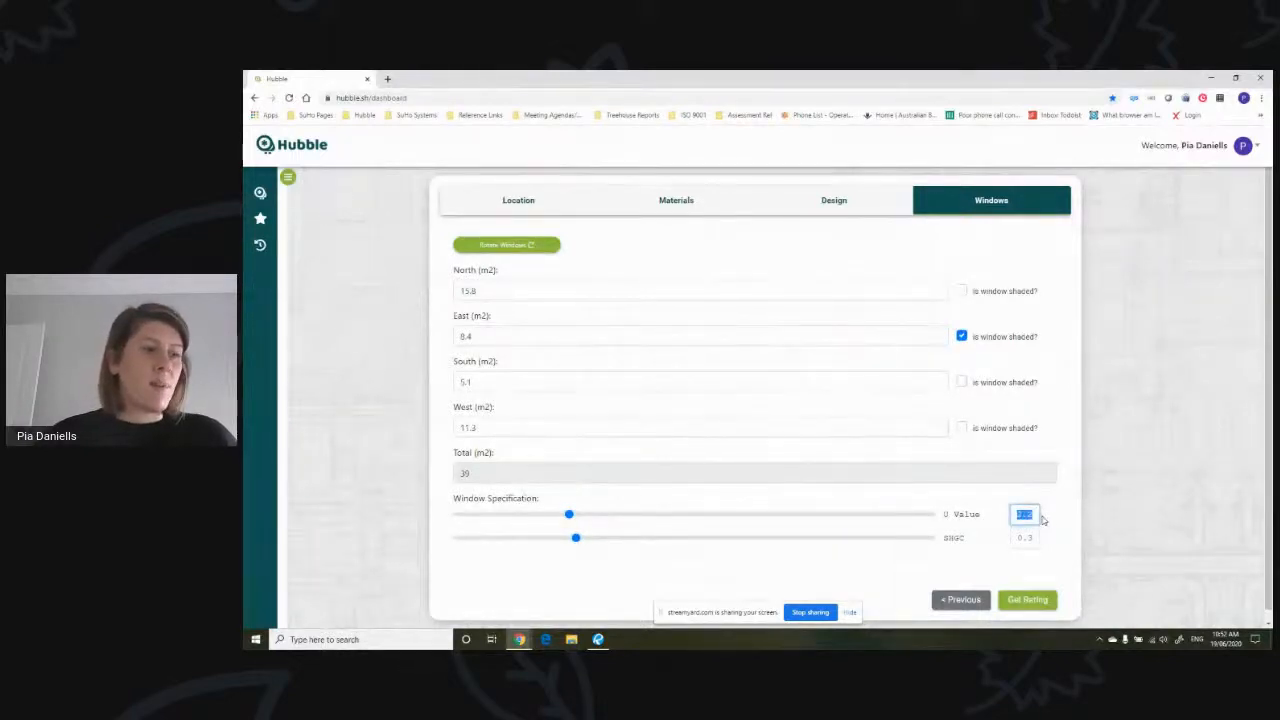
text(3.6)
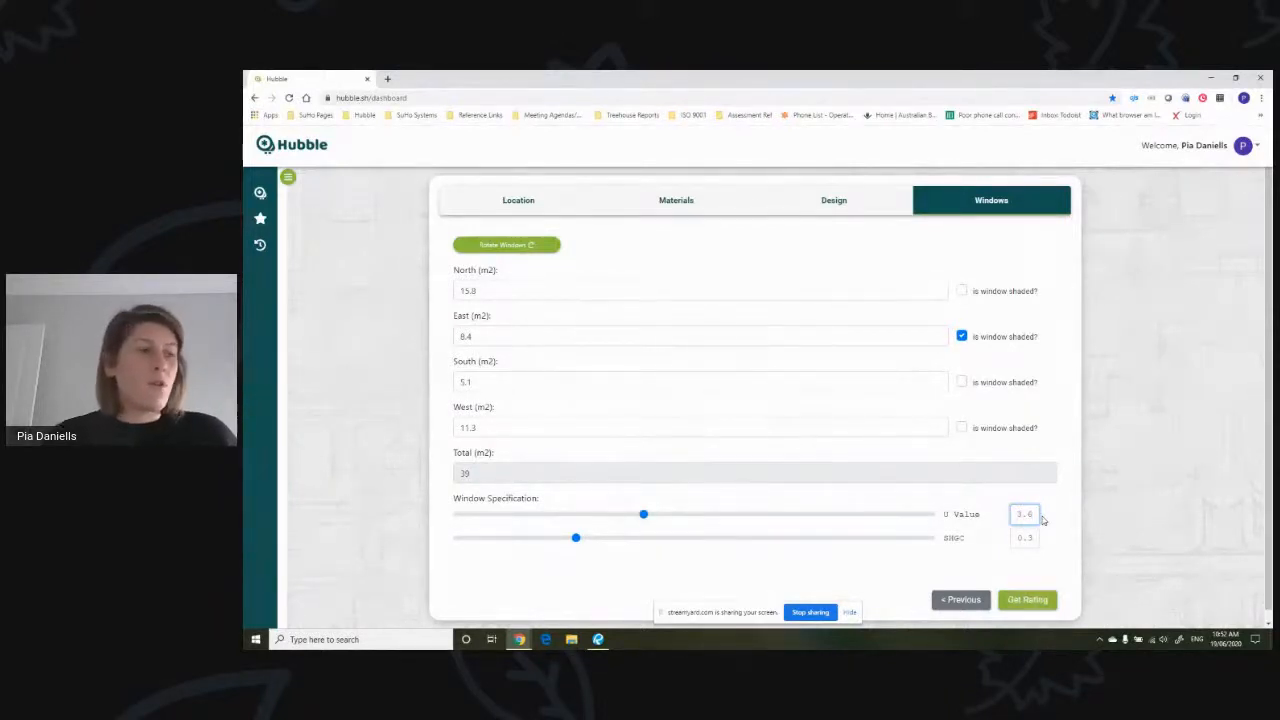
double_click(1030, 538)
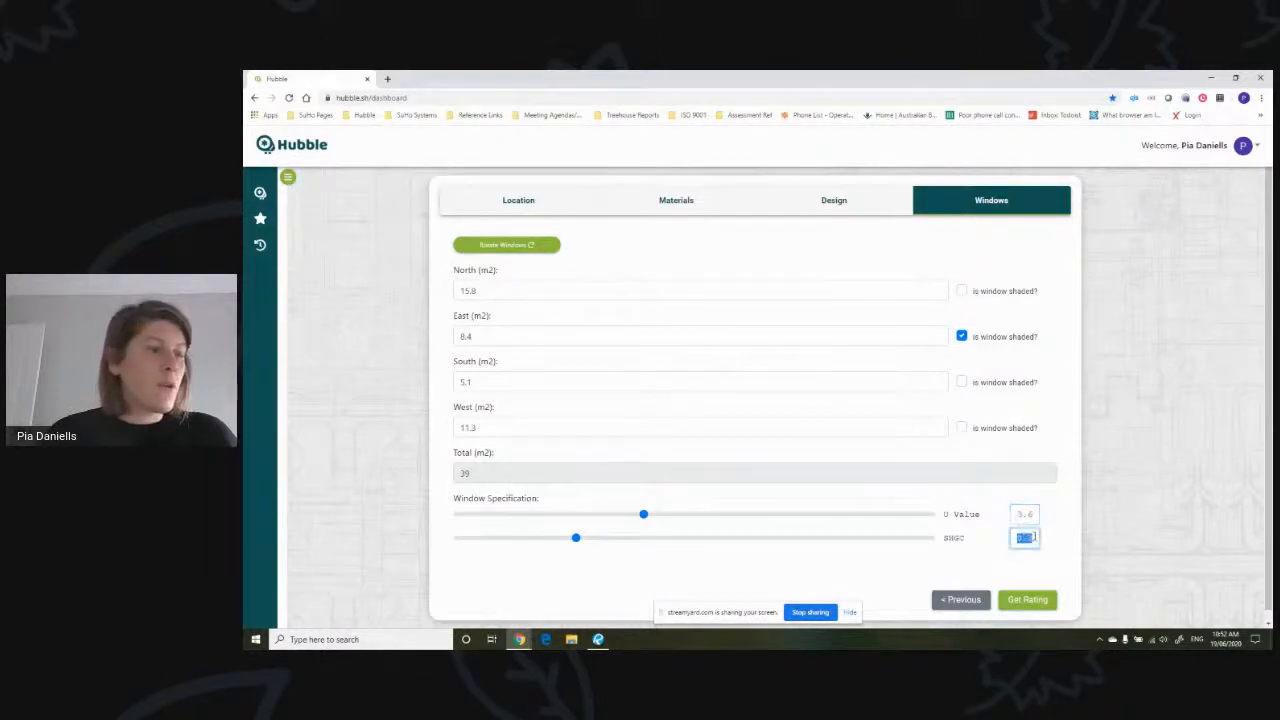
text(.47)
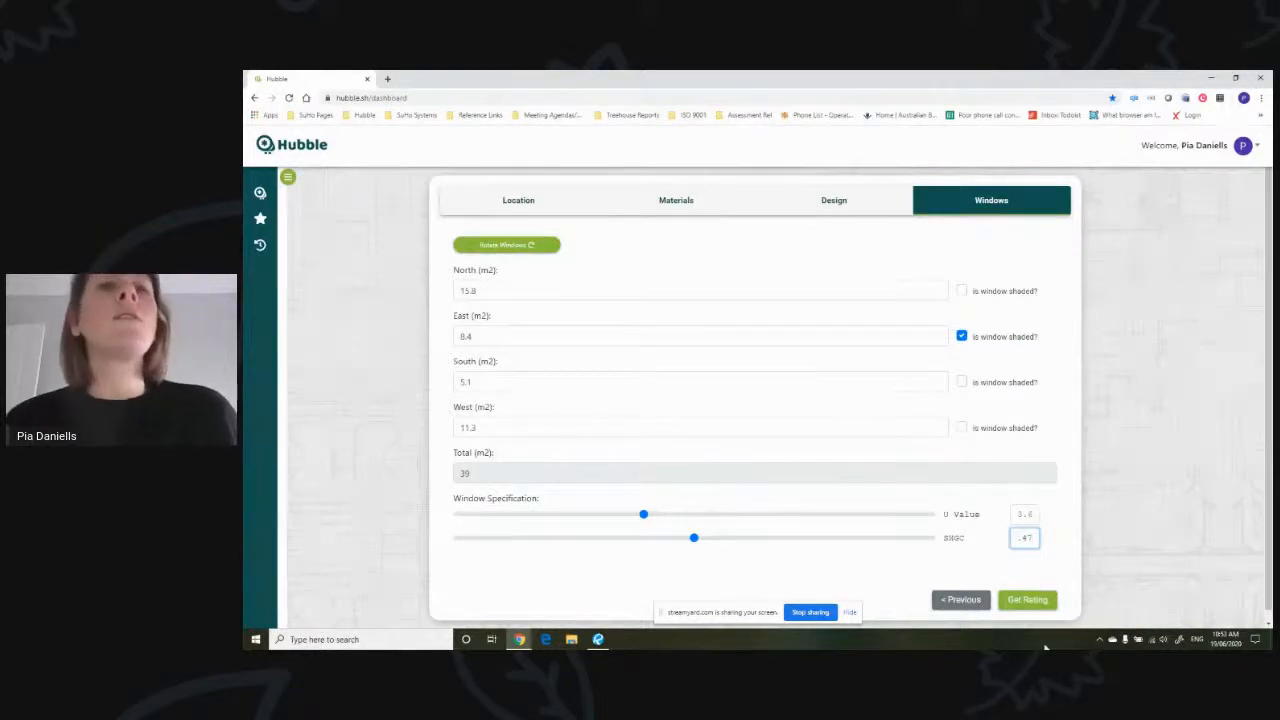
click(1043, 605)
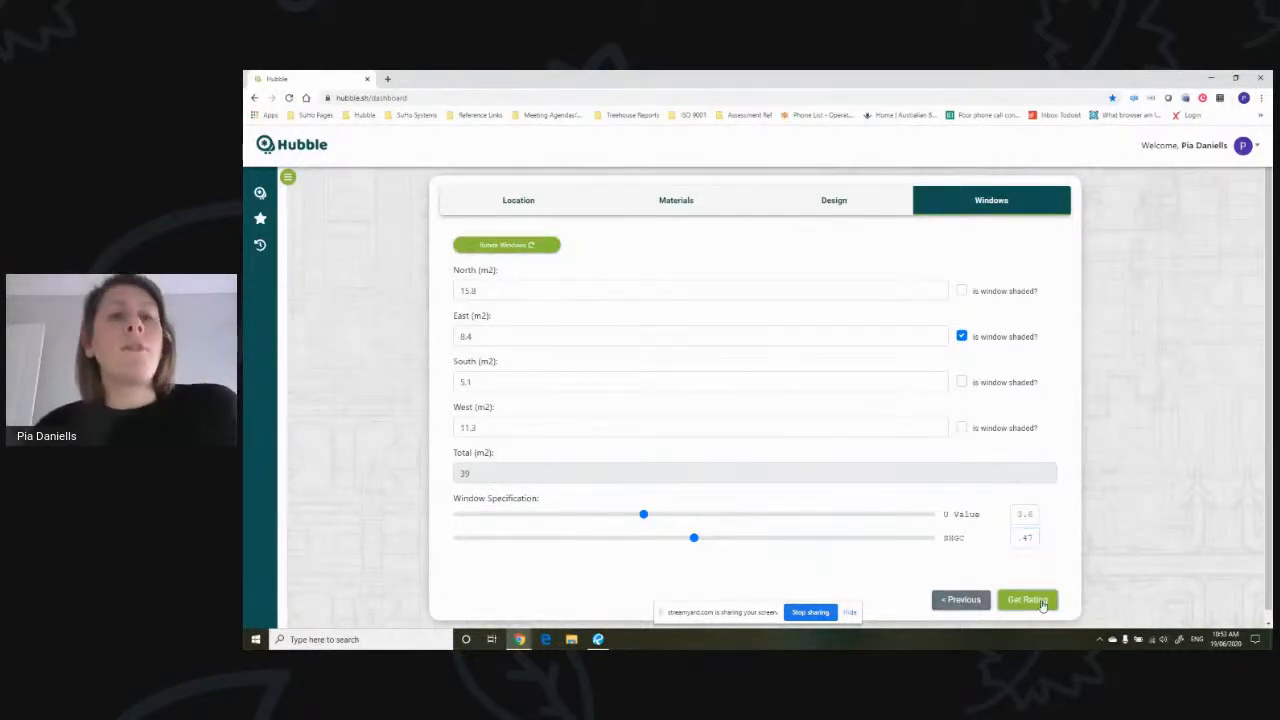